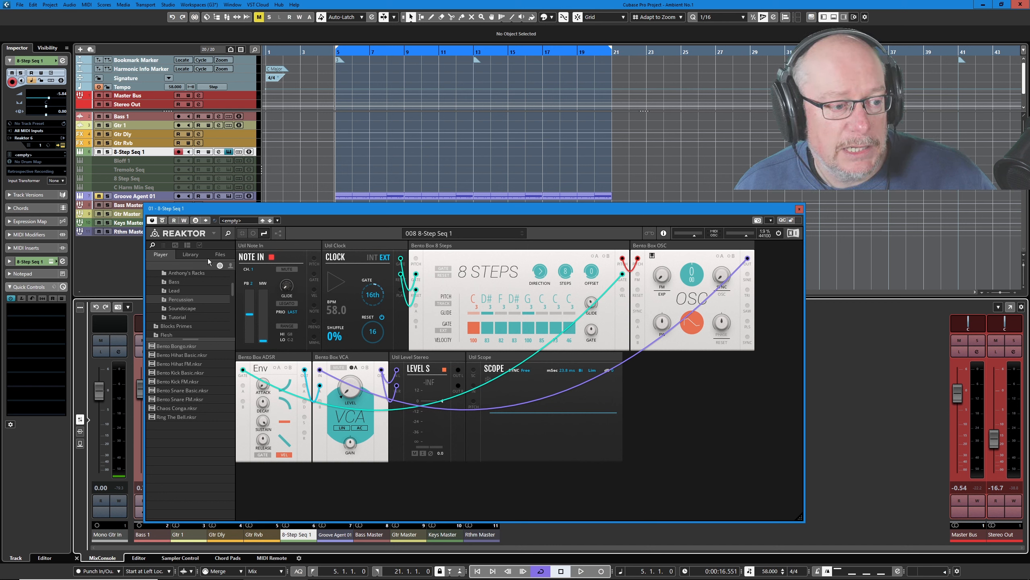
# Step: Load the 004 Basic 8-Step Seq rack on the 8-Step Seq 1 track, audition it briefly and close the plugin window
pyautogui.click(230, 266)
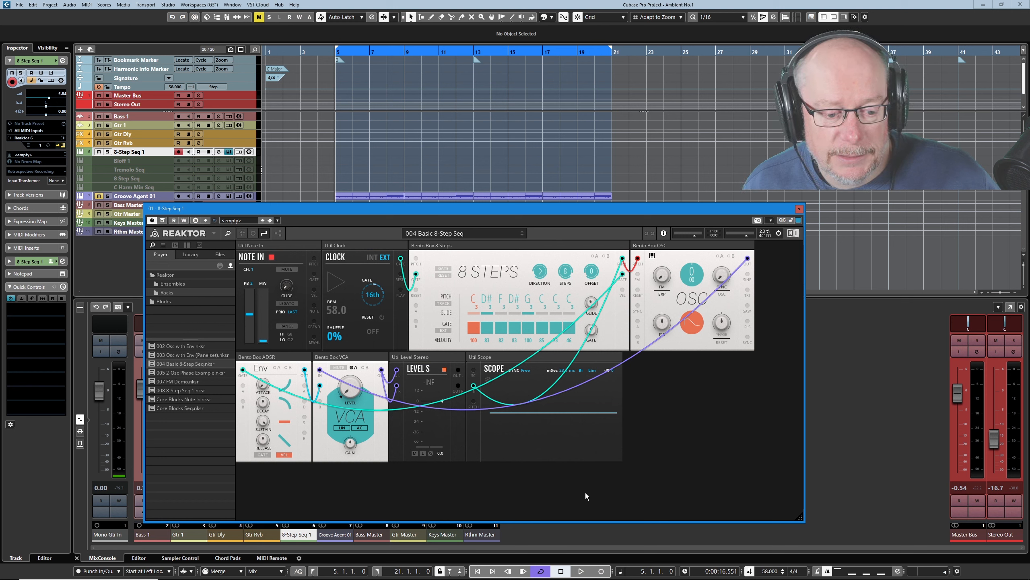
pyautogui.press('space')
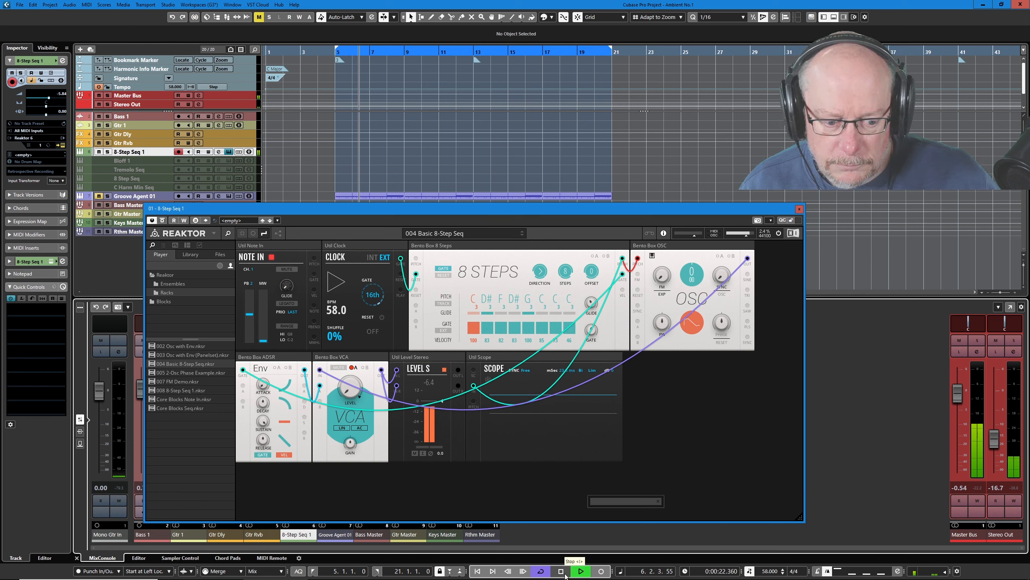
pyautogui.press('space')
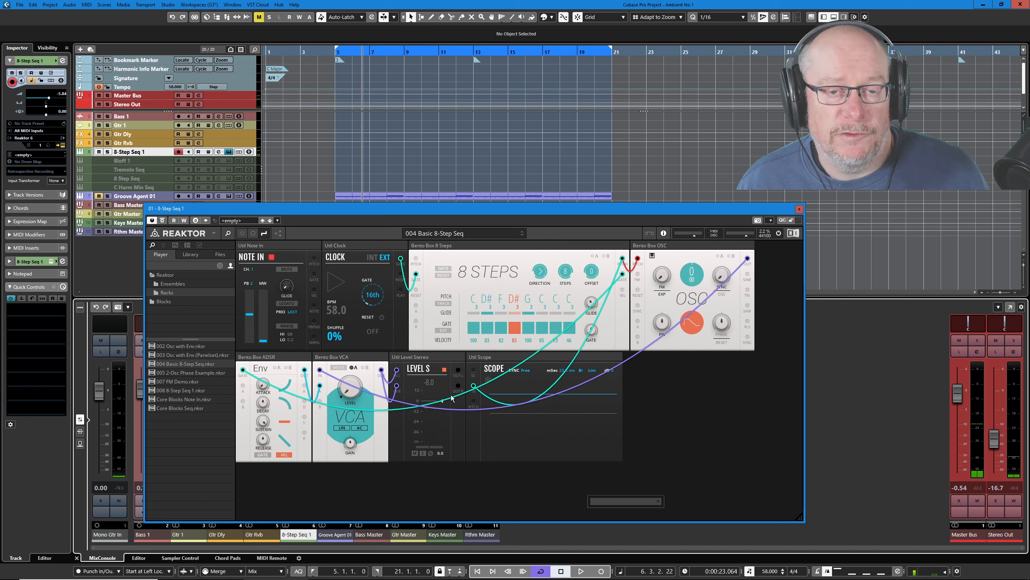
pyautogui.click(800, 209)
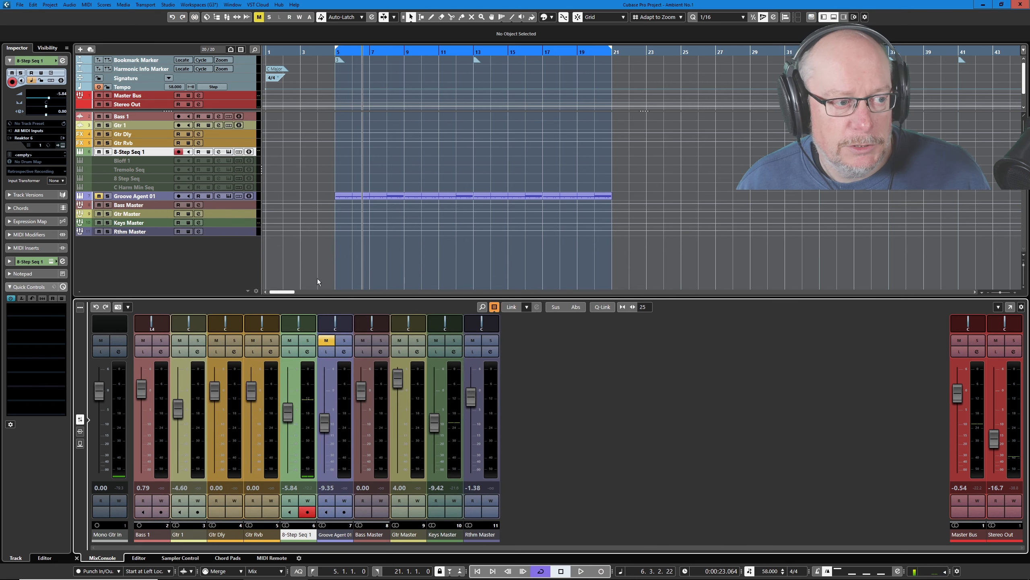
# Step: Add two mono effect tracks with Reaktor 6 FX routed to Keys Master, and start a modular rack patch in the first
pyautogui.click(81, 49)
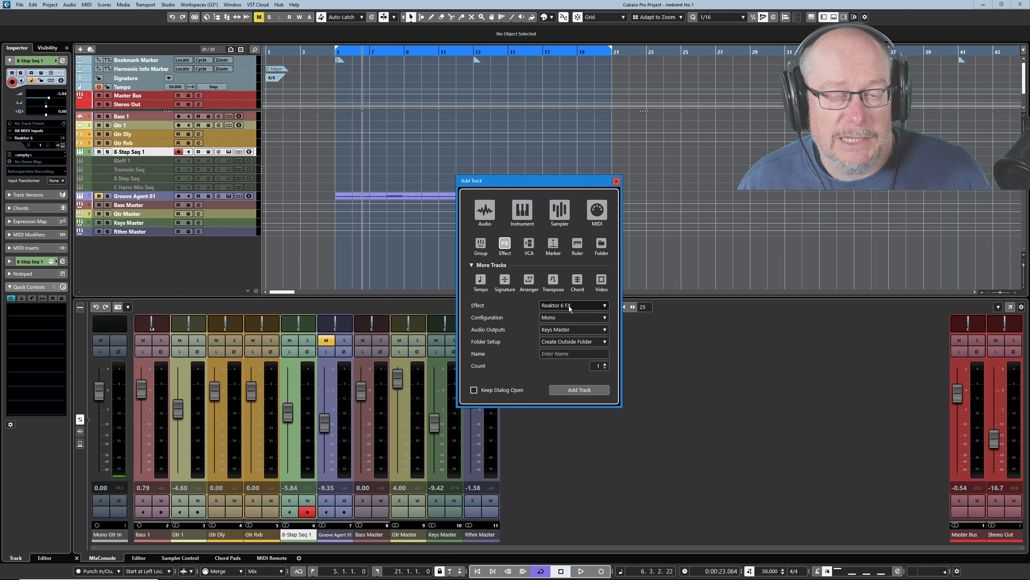
pyautogui.click(605, 307)
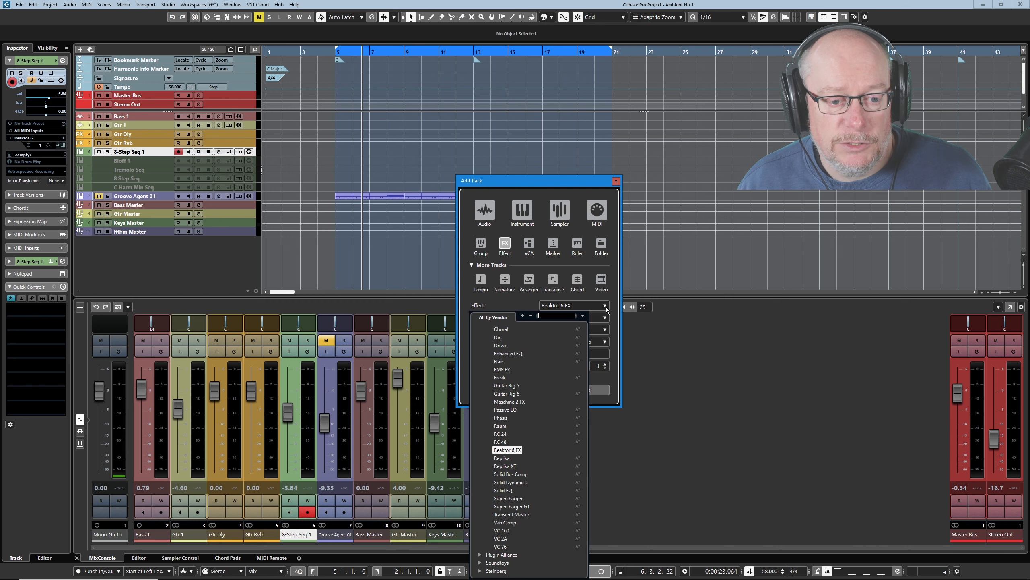
pyautogui.scroll(5, 522, 437)
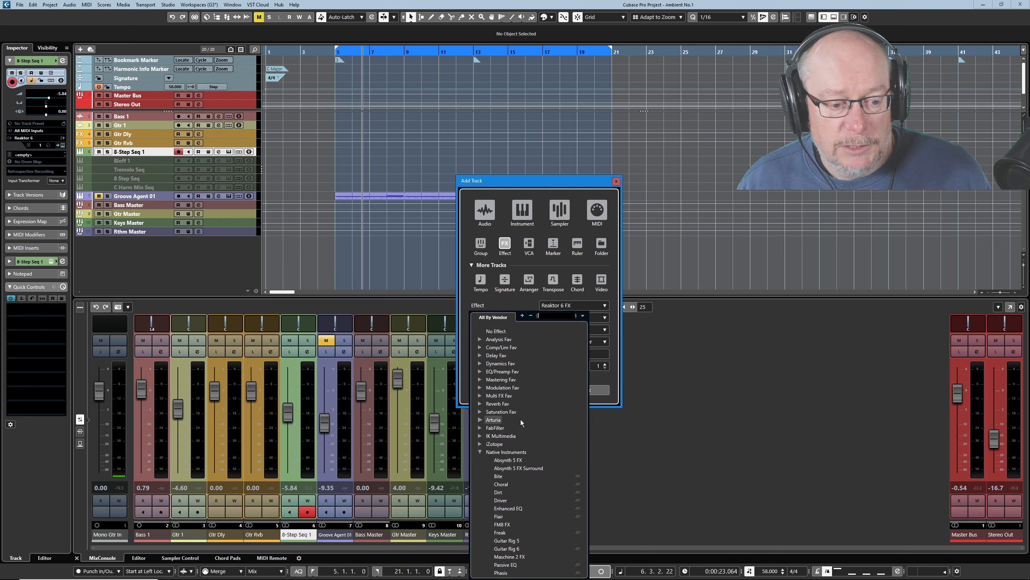
pyautogui.click(556, 185)
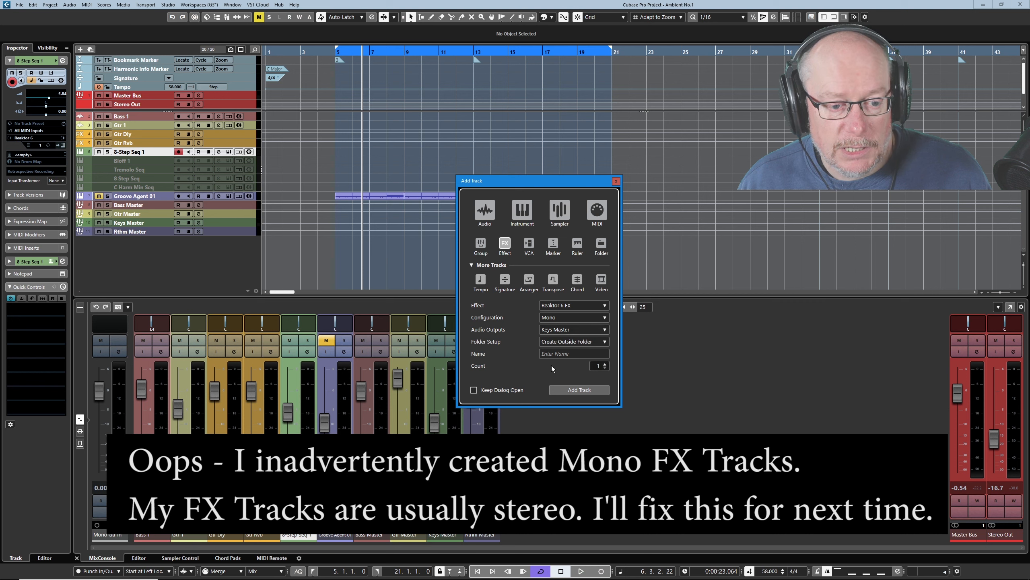
pyautogui.press('Return')
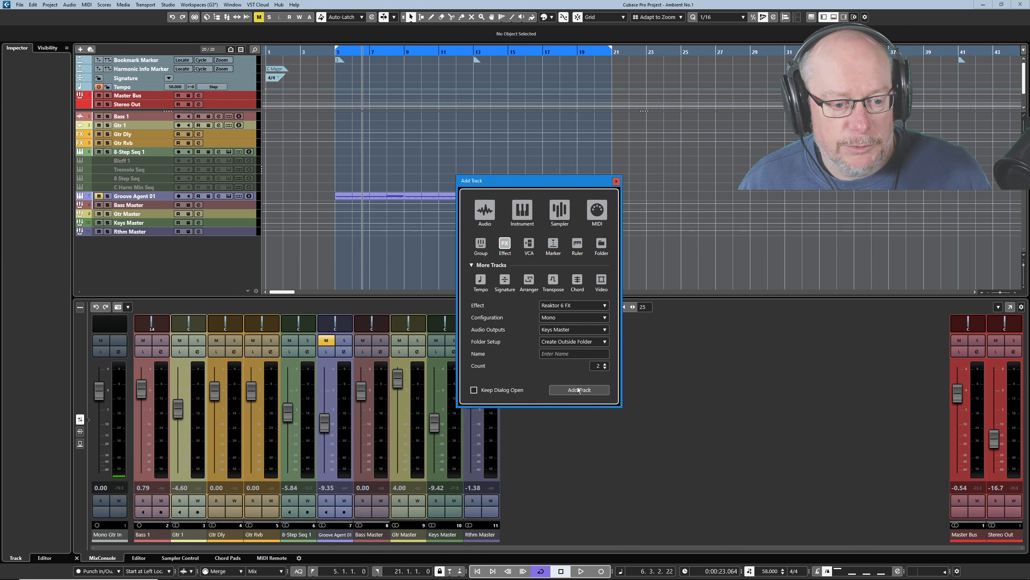
pyautogui.click(576, 390)
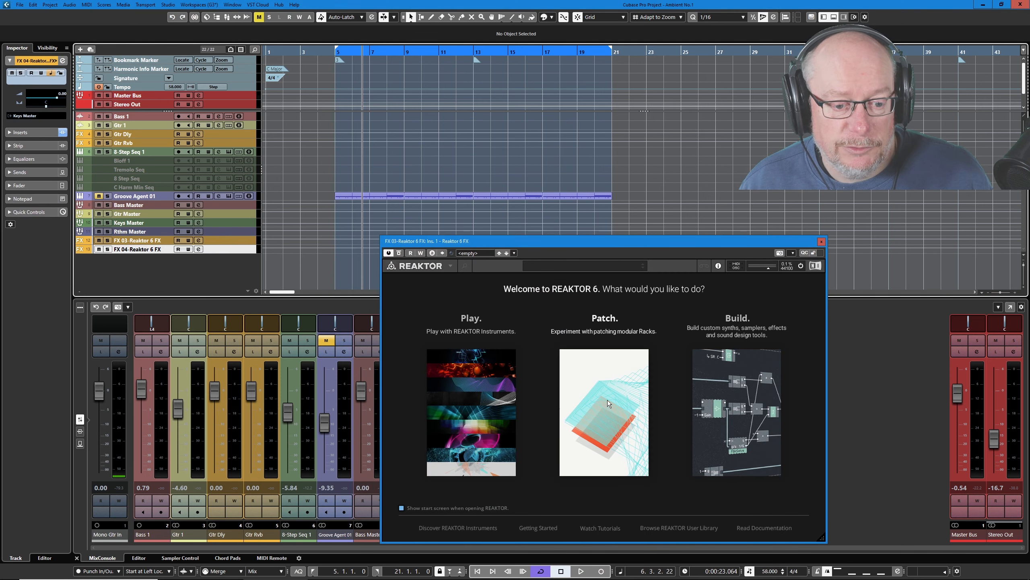
pyautogui.click(613, 392)
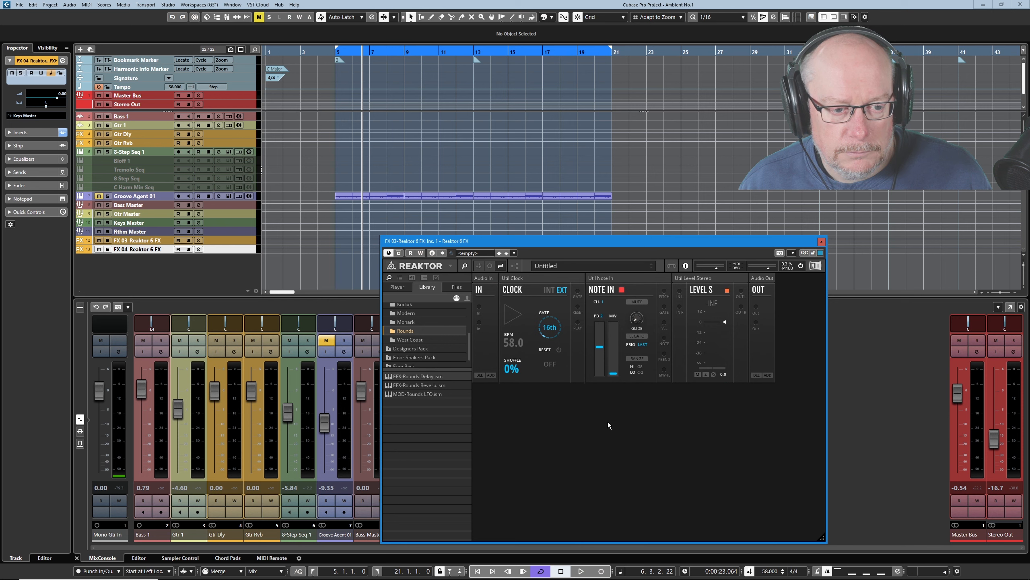
pyautogui.click(821, 241)
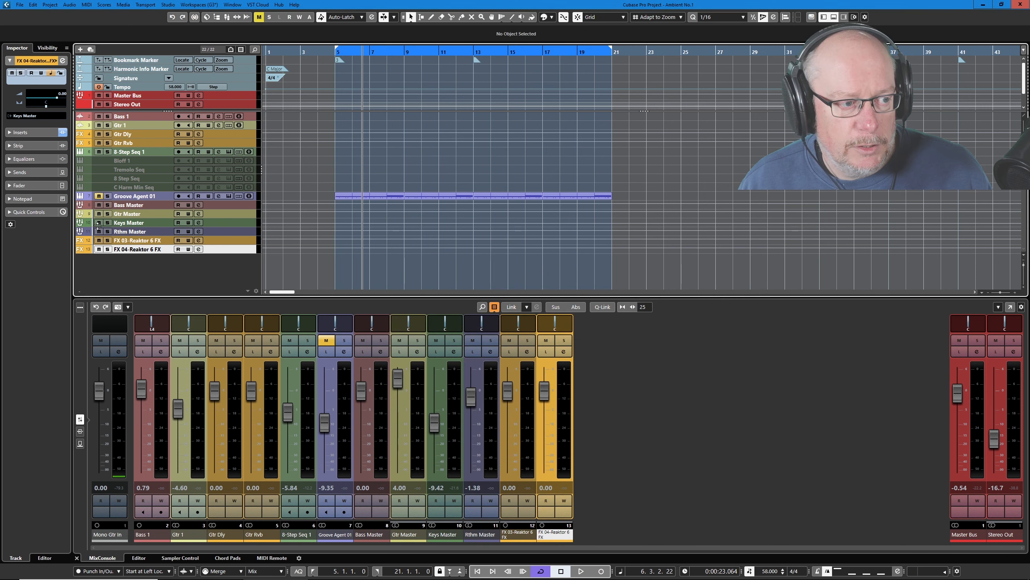
# Step: Move both new Reaktor 6 FX tracks directly above the Groove Agent 01 track
pyautogui.click(141, 241)
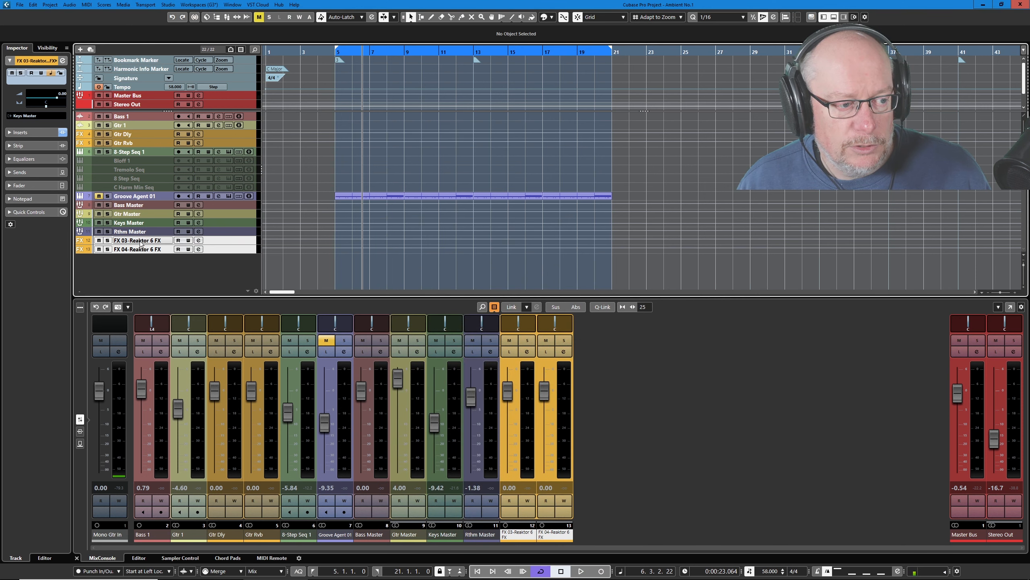
pyautogui.keyDown('shift'); pyautogui.click(140, 249); pyautogui.keyUp('shift')
pyautogui.moveTo(140, 248); pyautogui.dragTo(134, 197)
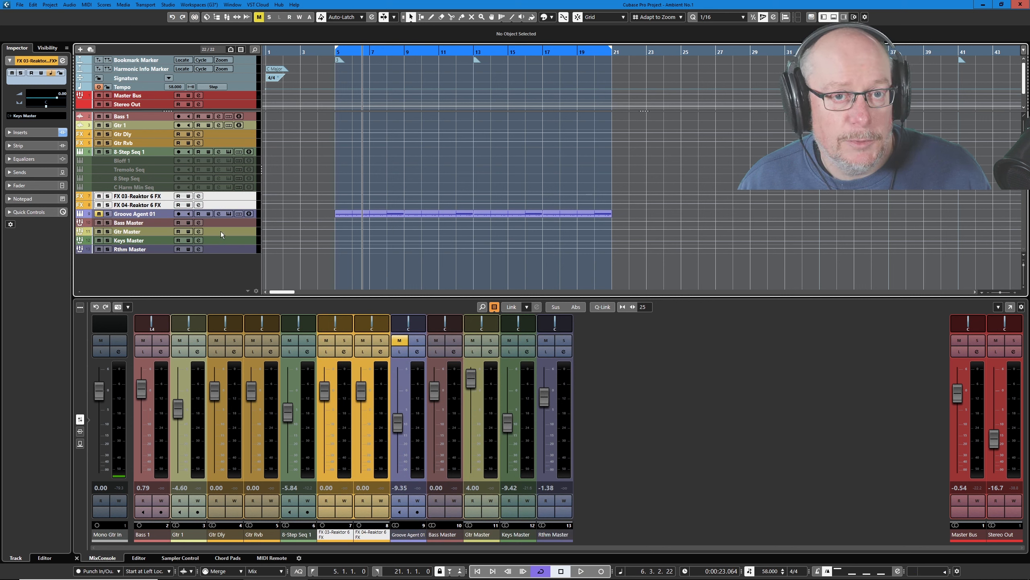
# Step: Rename the two new effect tracks Keys Rvb and Keys Dly
pyautogui.doubleClick(134, 197)
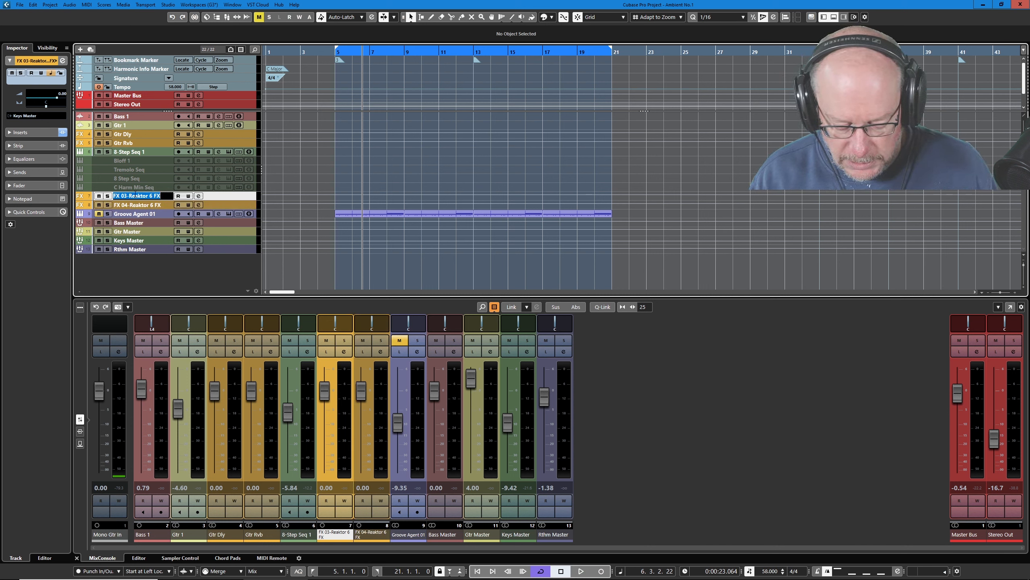
pyautogui.write('Keys Rv')
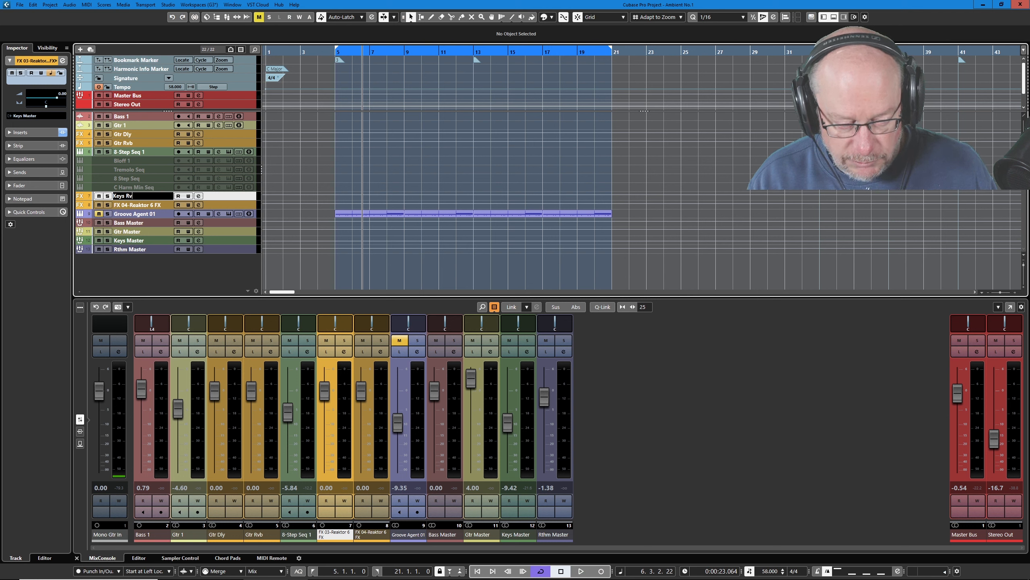
pyautogui.write('b')
pyautogui.press('Tab')
pyautogui.write('Ke')
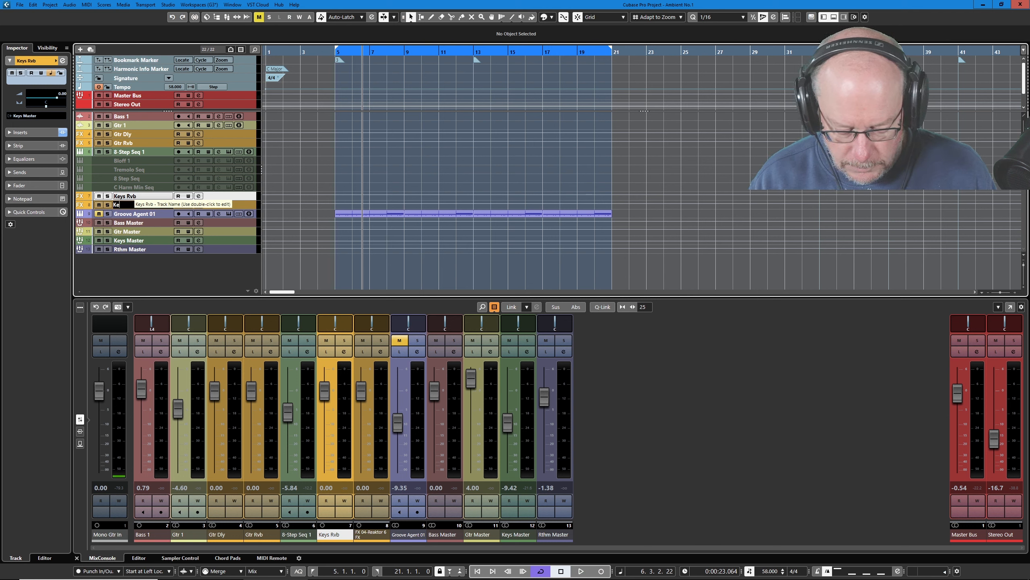
pyautogui.write('ys Dly')
pyautogui.press('Return')
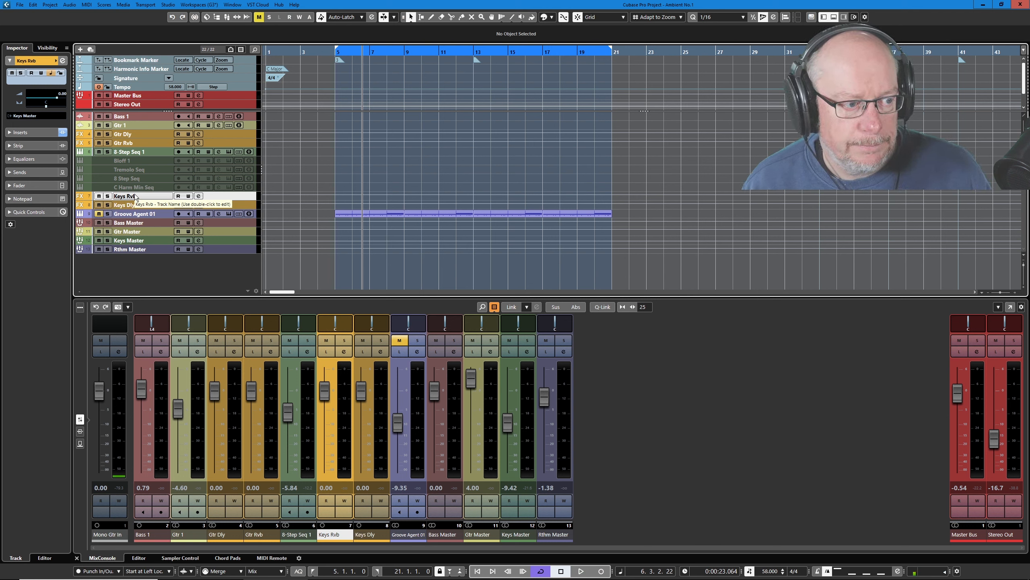
# Step: View the Keys Rvb track's channel settings and its Reaktor 6 FX insert
pyautogui.click(198, 196)
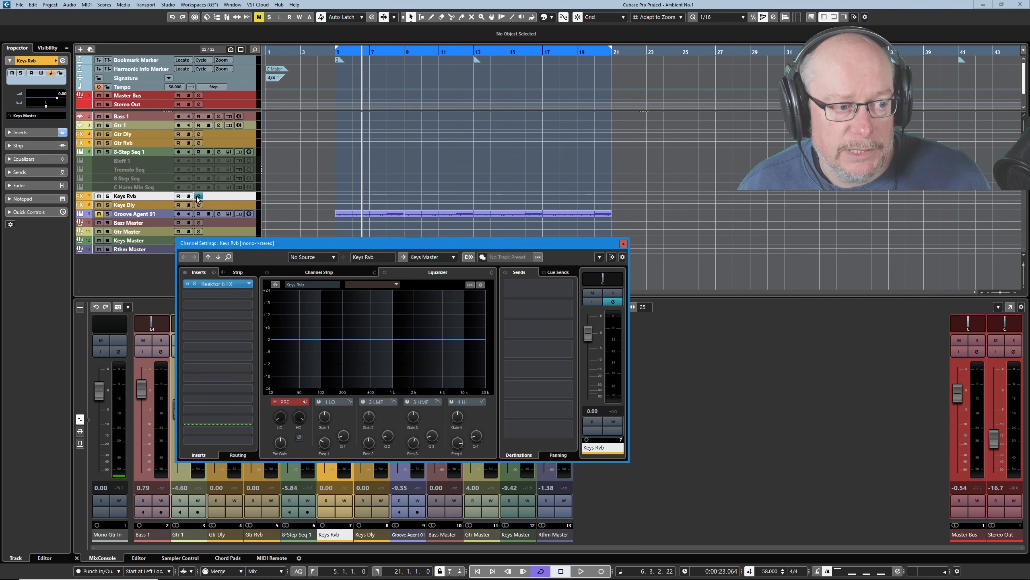
pyautogui.click(223, 287)
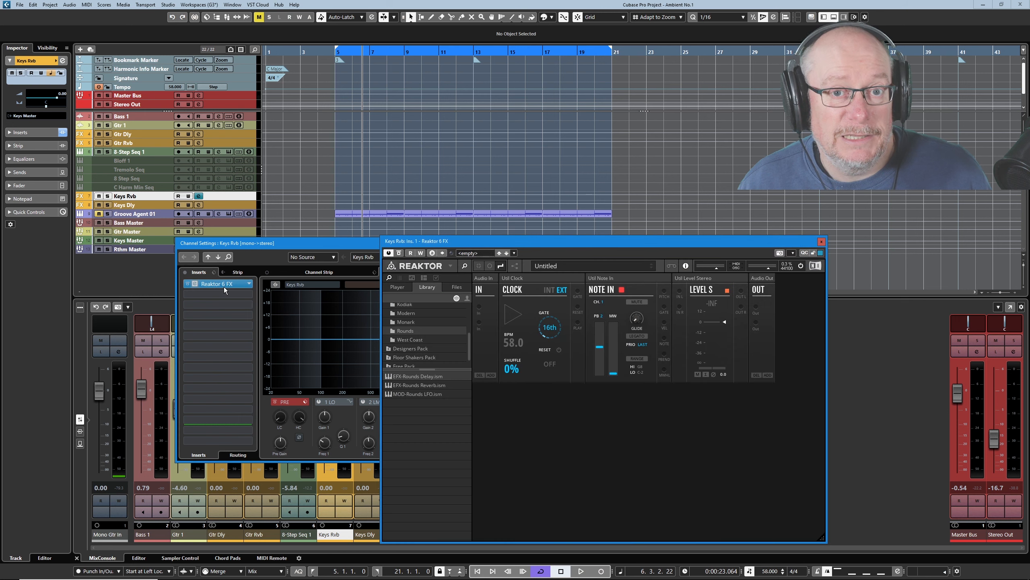
pyautogui.moveTo(608, 240); pyautogui.dragTo(525, 215)
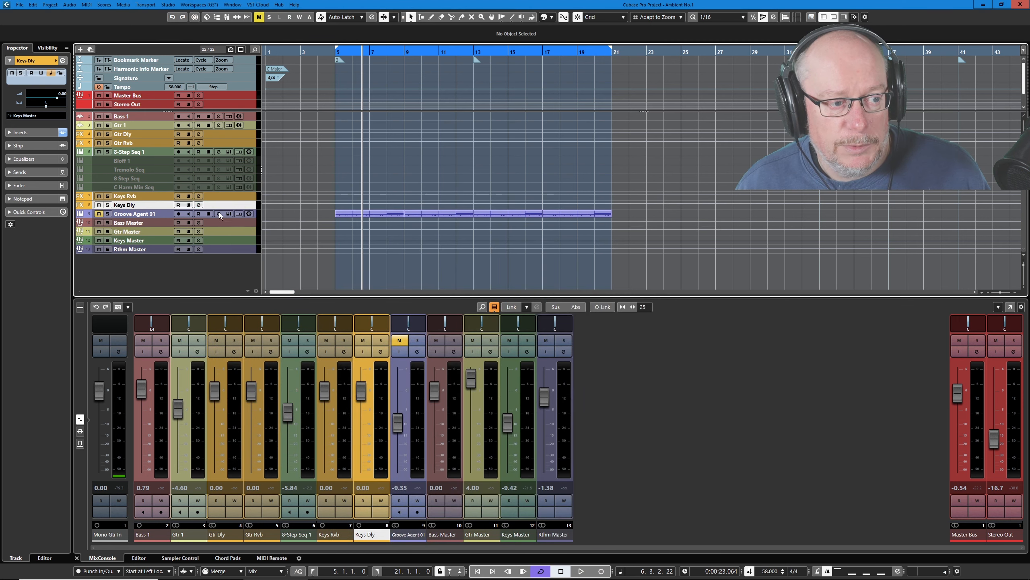
# Step: Open the Keys Dly channel's Reaktor 6 FX insert and start a modular rack patch in it
pyautogui.click(198, 205)
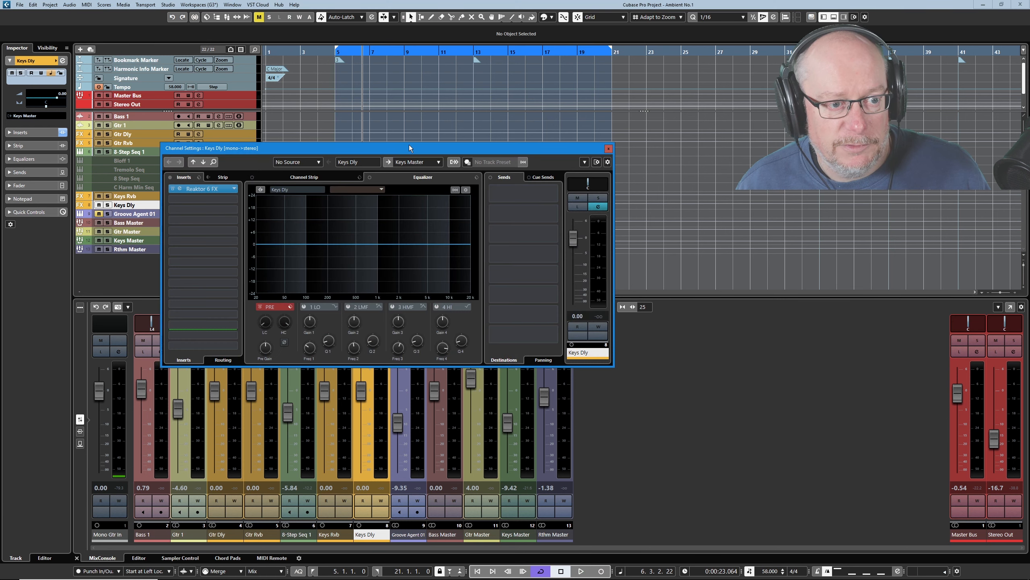
pyautogui.click(313, 257)
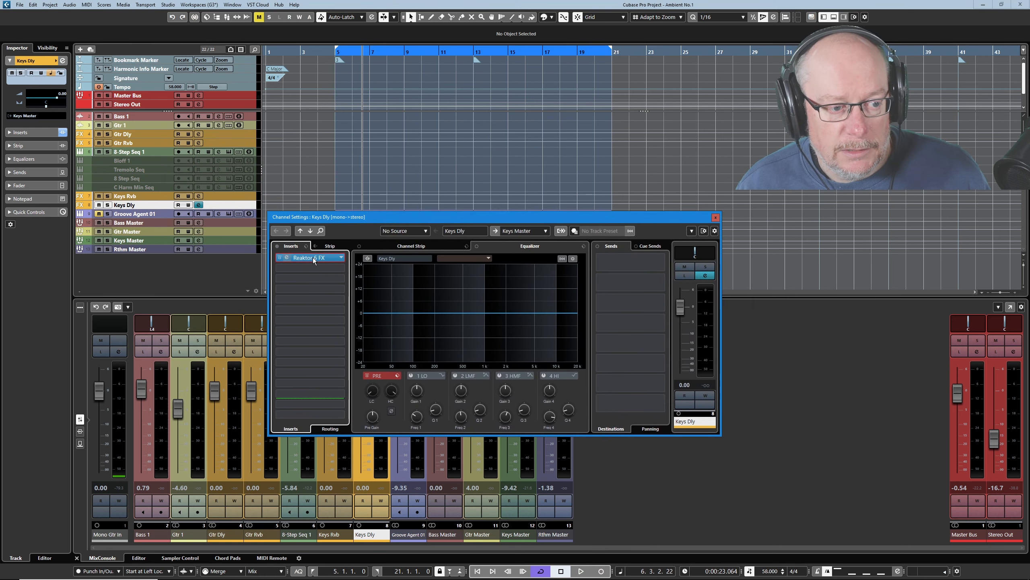
pyautogui.click(544, 339)
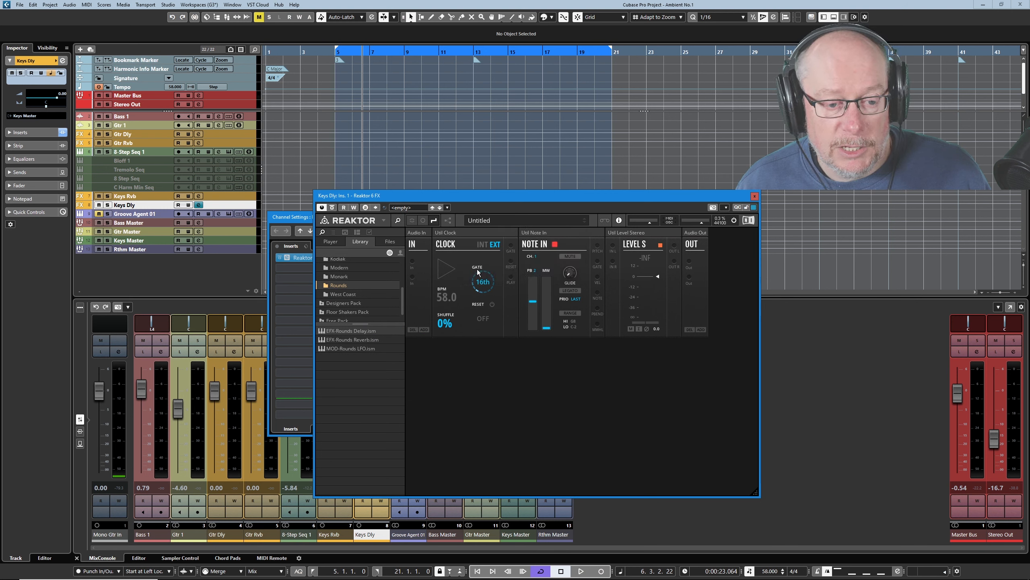
# Step: Delete the Clock, Note In and Level Stereo modules from the Keys Dly rack
pyautogui.rightClick(465, 240)
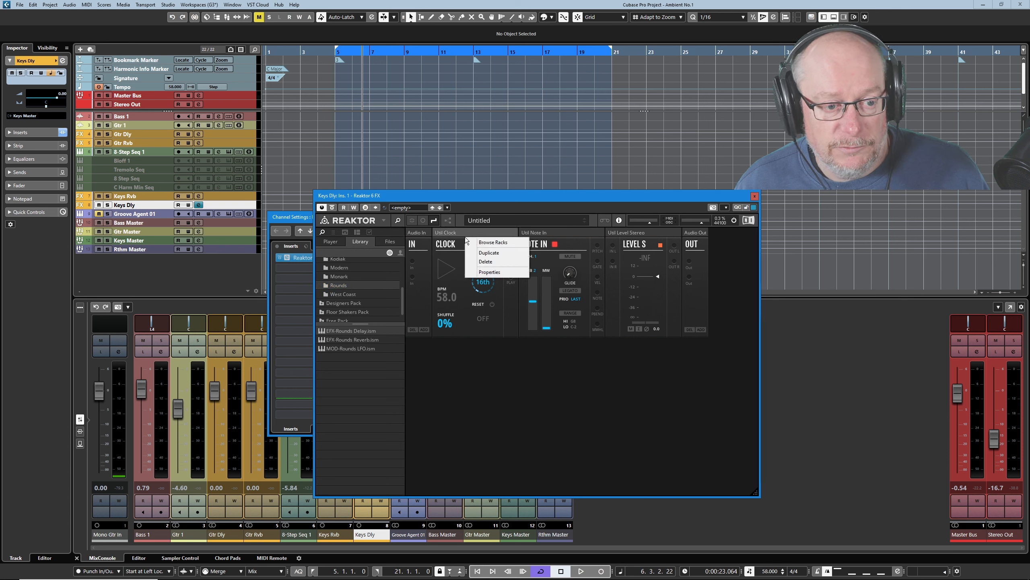
pyautogui.click(485, 262)
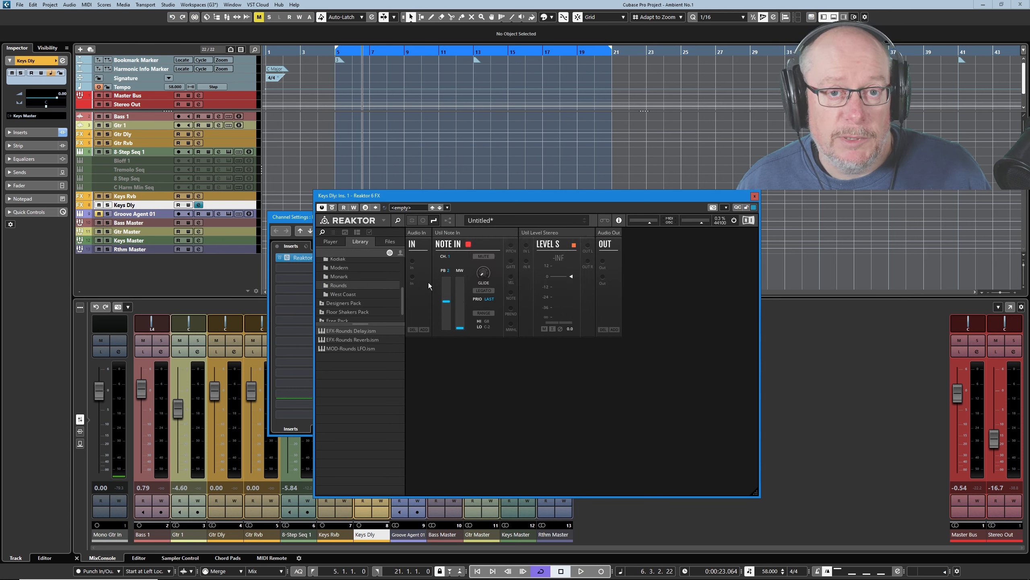
pyautogui.rightClick(458, 235)
pyautogui.click(483, 261)
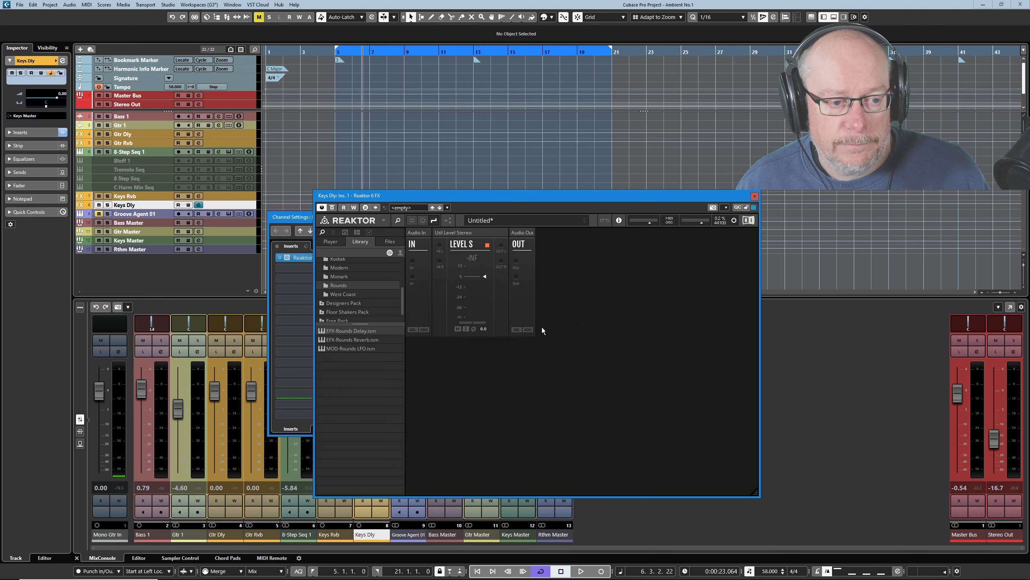
pyautogui.rightClick(460, 234)
pyautogui.click(503, 259)
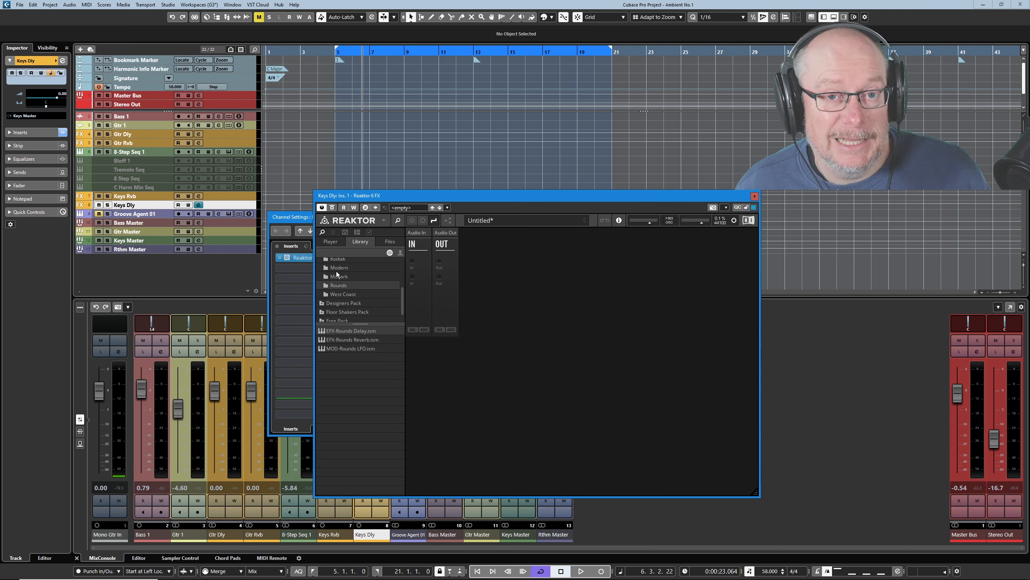
# Step: Add the EFX-Rounds Delay block from the Rounds folder between the rack's Audio In and Audio Out modules
pyautogui.scroll(5, 374, 290)
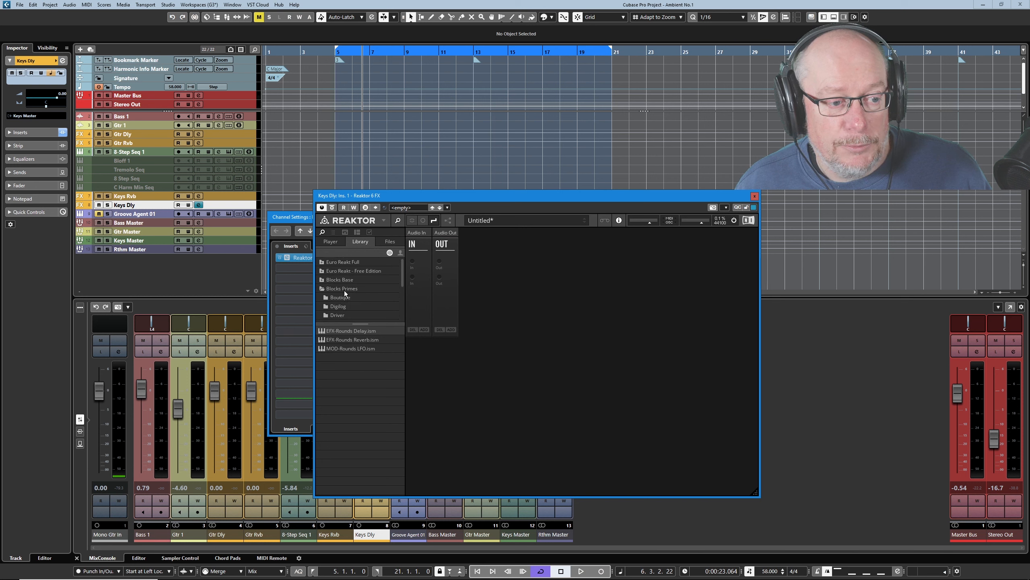
pyautogui.scroll(-5, 350, 296)
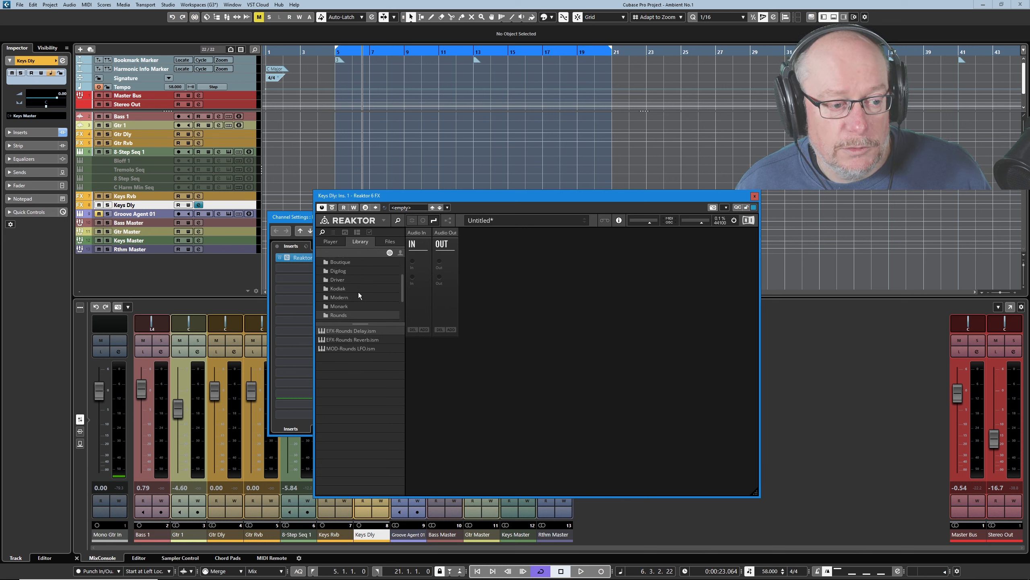
pyautogui.click(336, 281)
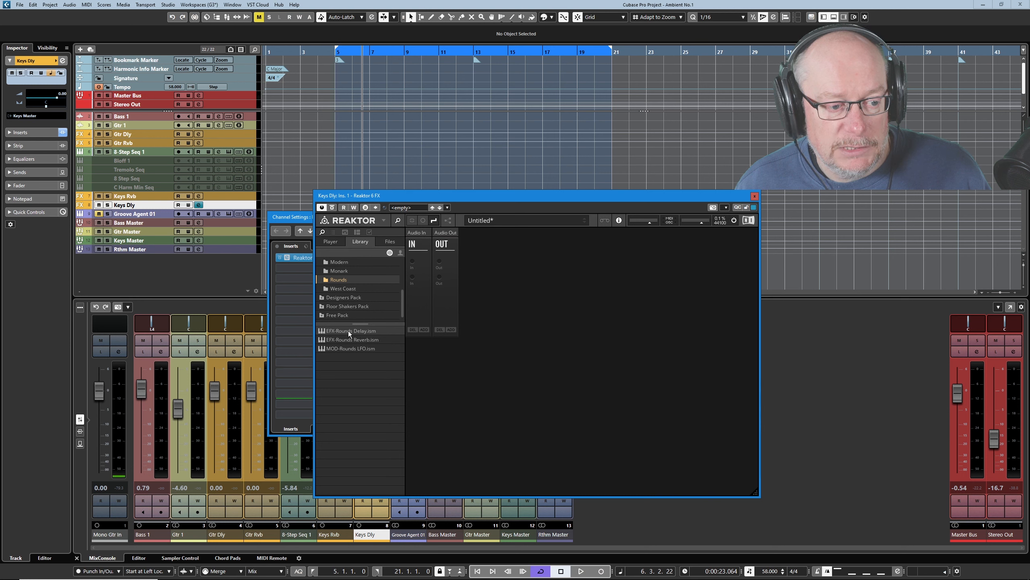
pyautogui.moveTo(348, 330); pyautogui.dragTo(434, 243)
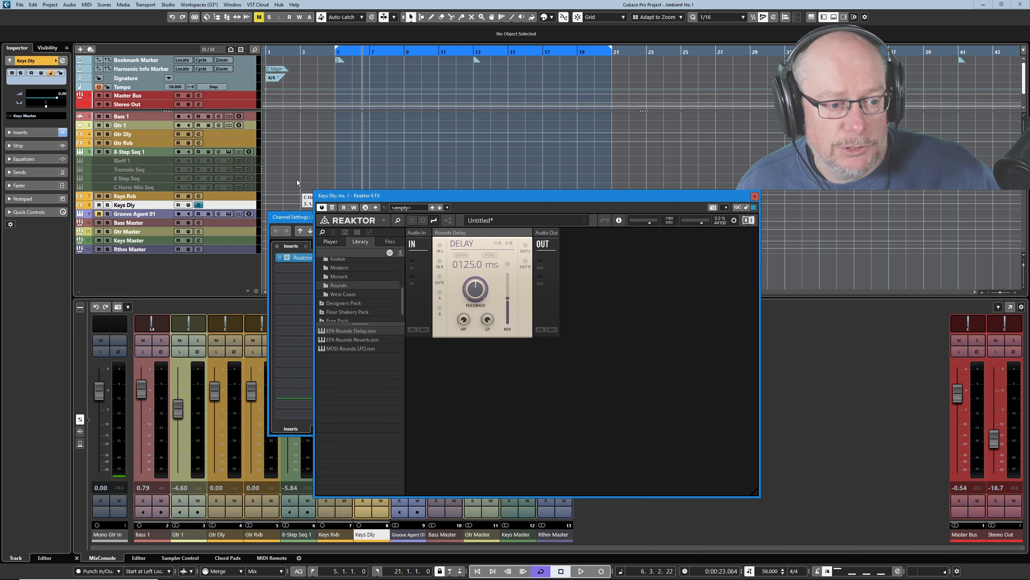
# Step: Patch both Audio In channels to the Rounds Delay's left and right inputs, and its outputs to the Audio Out module
pyautogui.moveTo(412, 260); pyautogui.dragTo(440, 246)
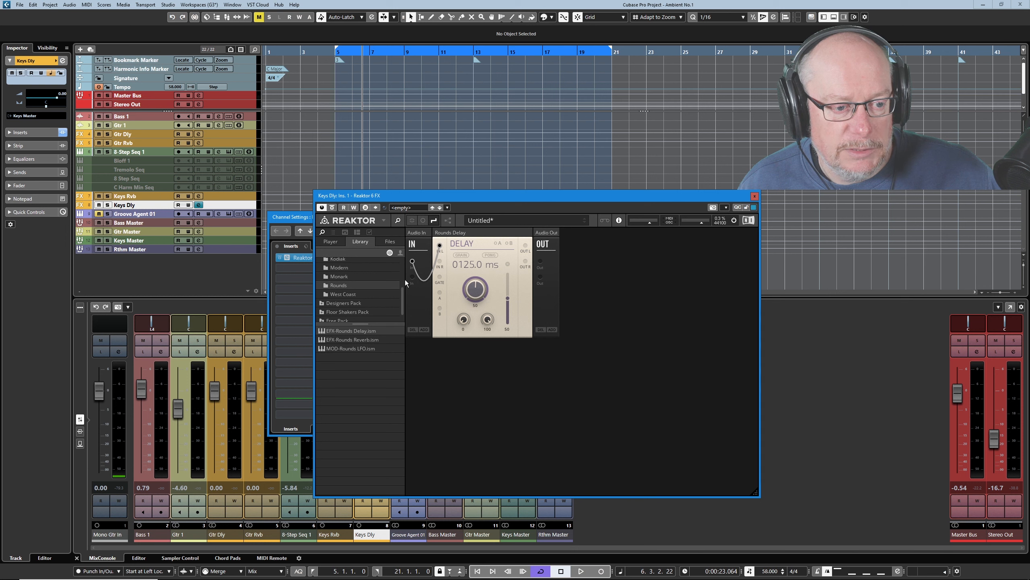
pyautogui.moveTo(414, 278); pyautogui.dragTo(441, 262)
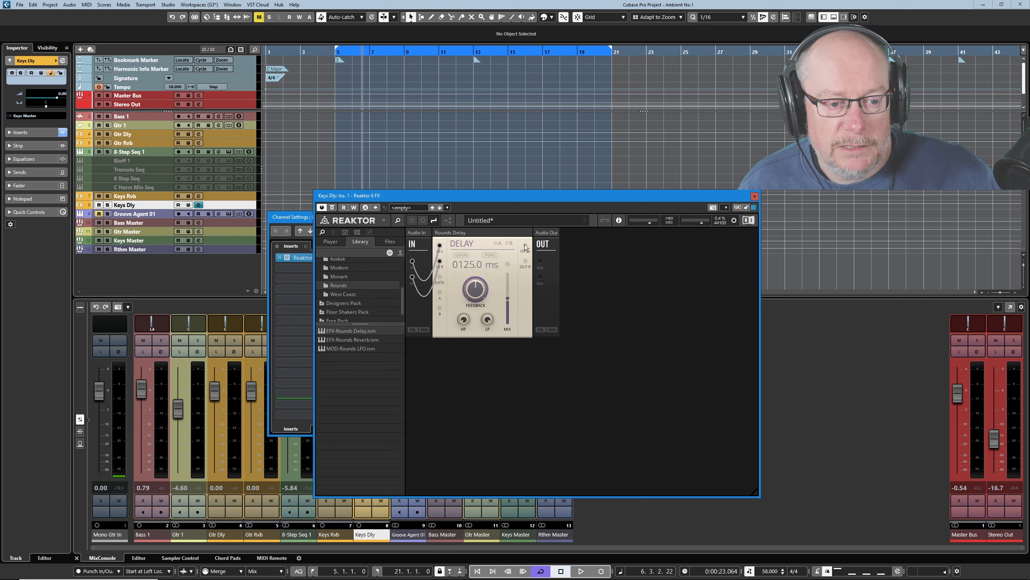
pyautogui.moveTo(526, 246); pyautogui.dragTo(540, 277)
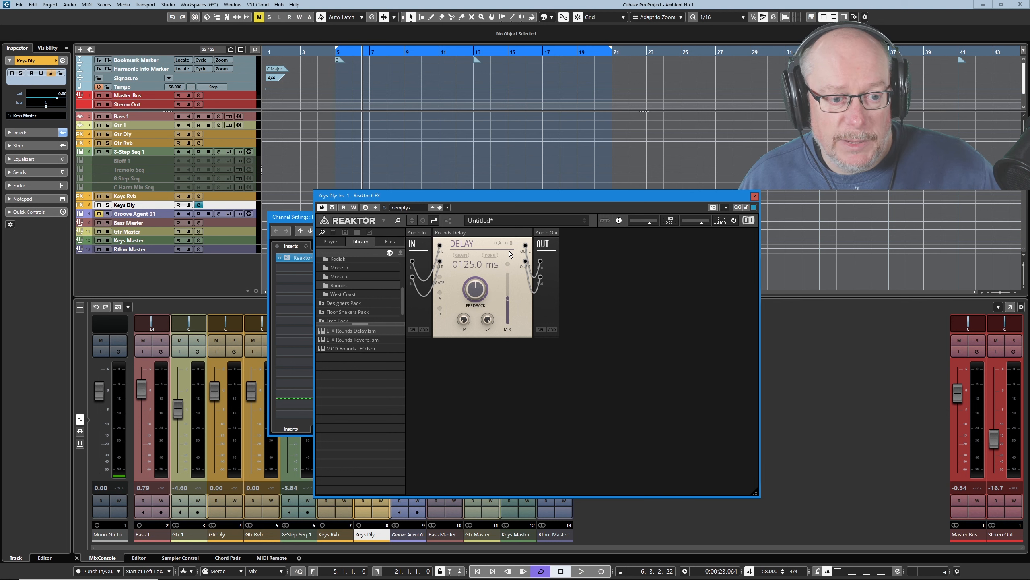
# Step: Add and activate a send from the 8-Step Seq 1 channel to Keys Dly
pyautogui.moveTo(563, 199); pyautogui.dragTo(839, 315)
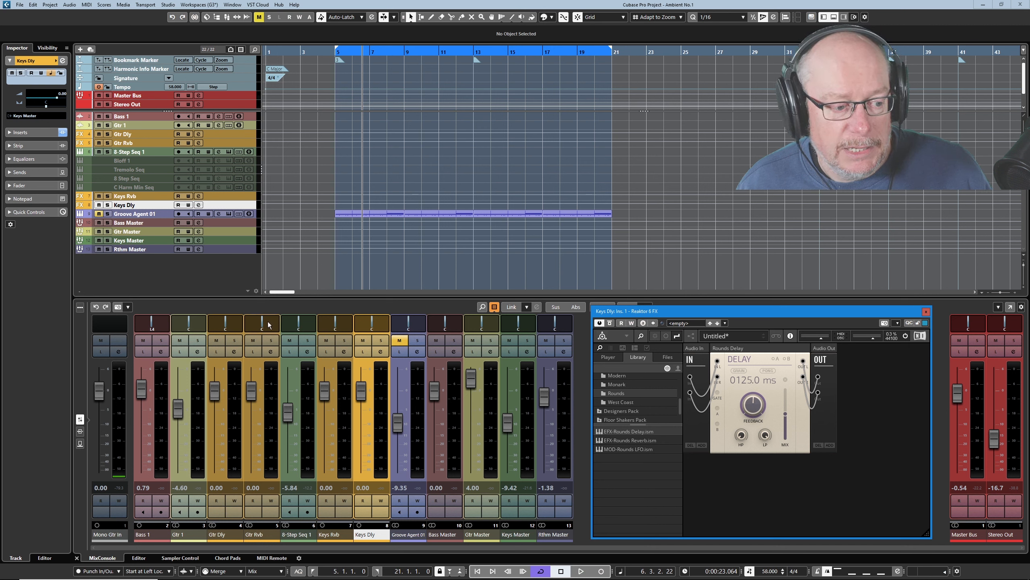
pyautogui.click(79, 444)
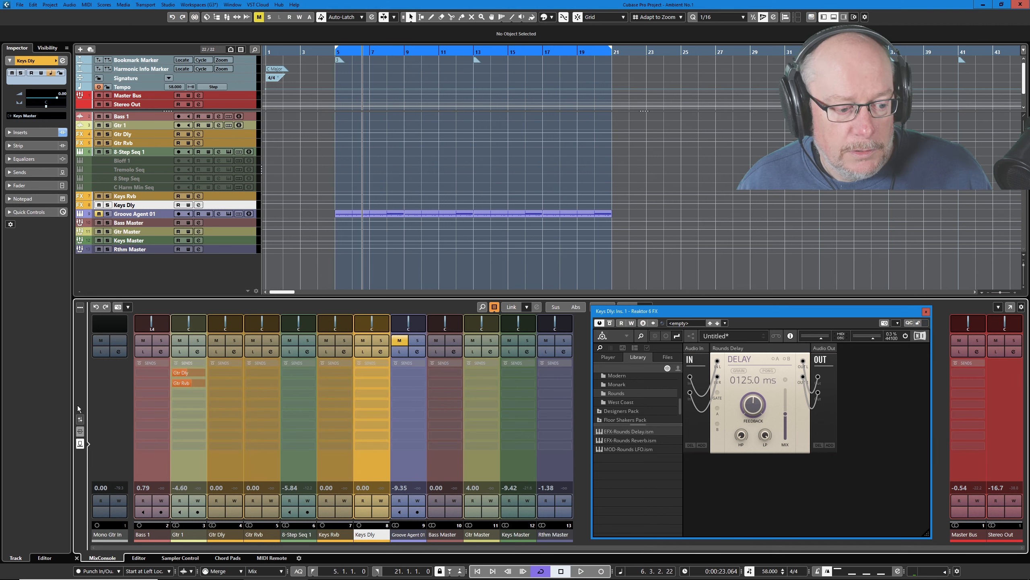
pyautogui.click(313, 373)
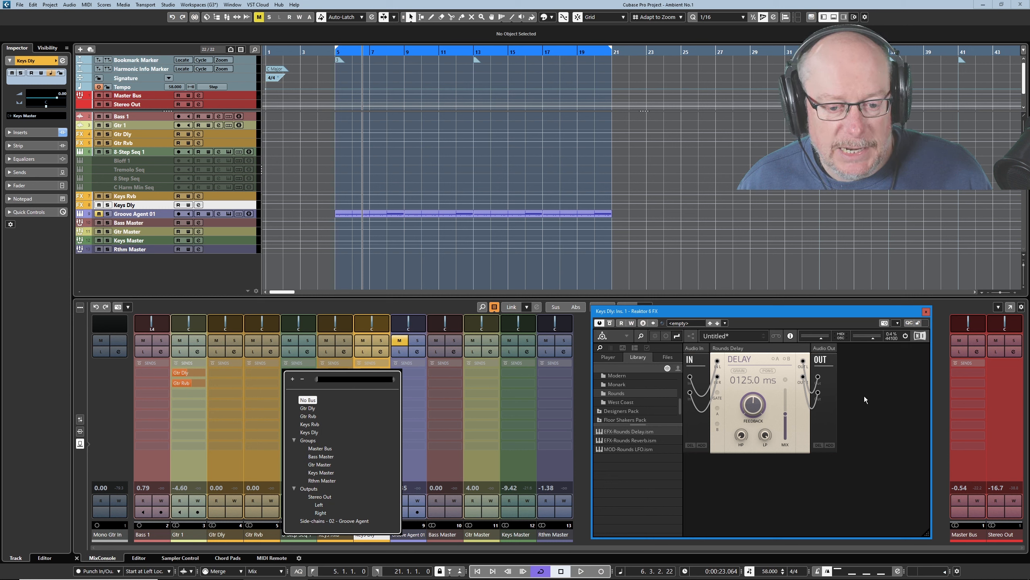
pyautogui.click(310, 432)
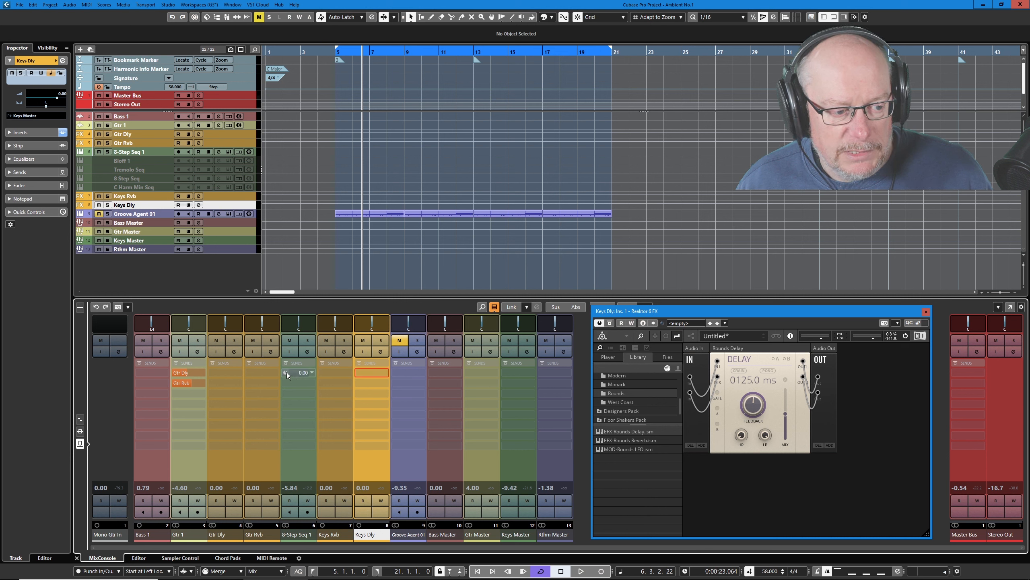
pyautogui.click(286, 372)
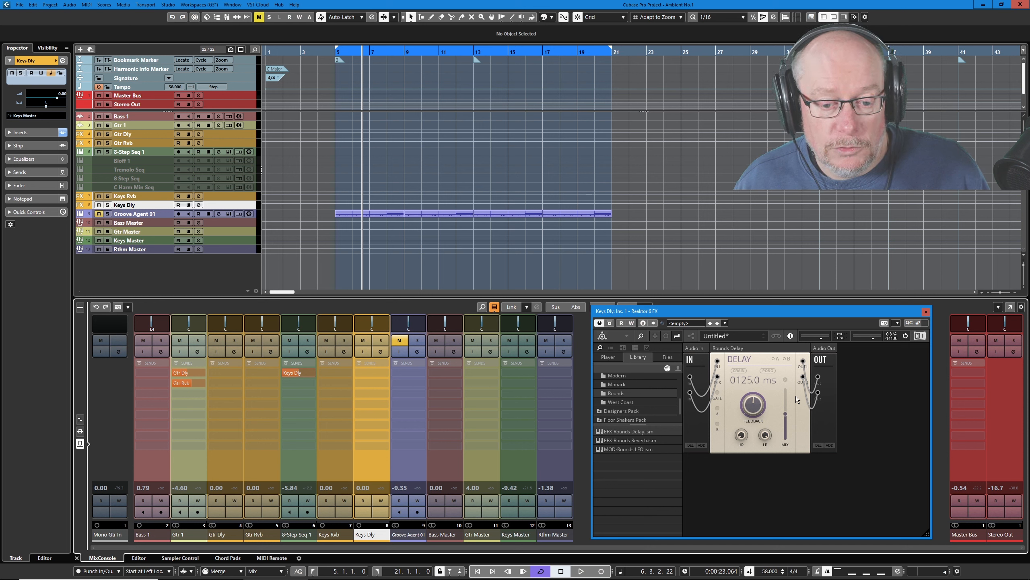
# Step: Set the Rounds Delay's mix to fully wet and sync it externally with a delay time of 1/24
pyautogui.moveTo(785, 415); pyautogui.dragTo(784, 303)
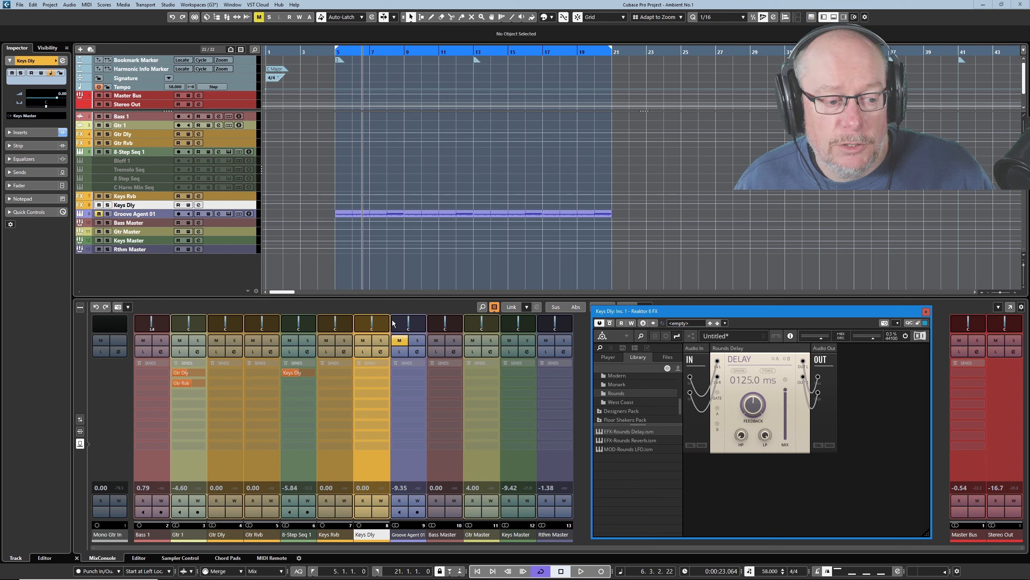
pyautogui.click(299, 377)
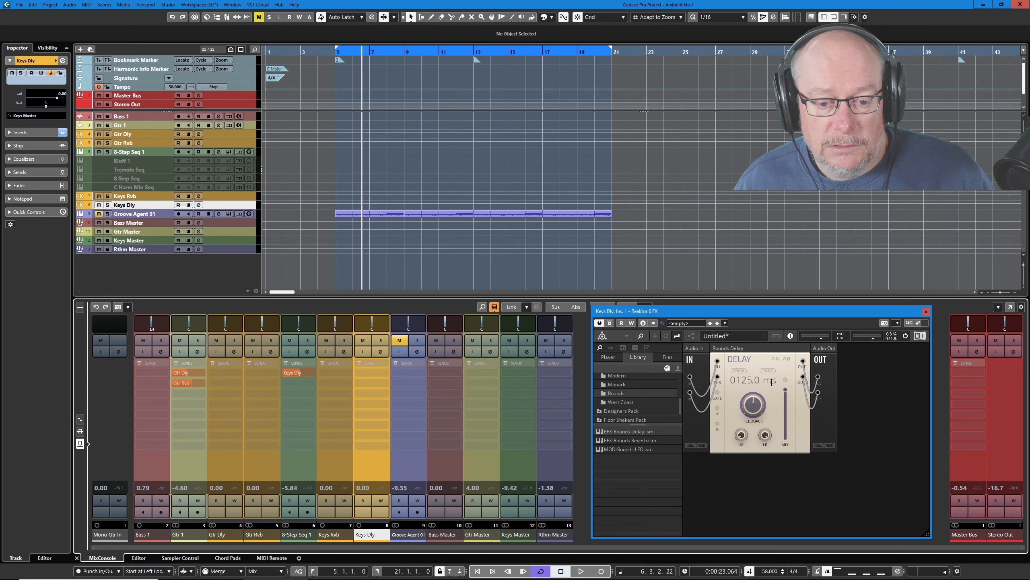
pyautogui.click(771, 381)
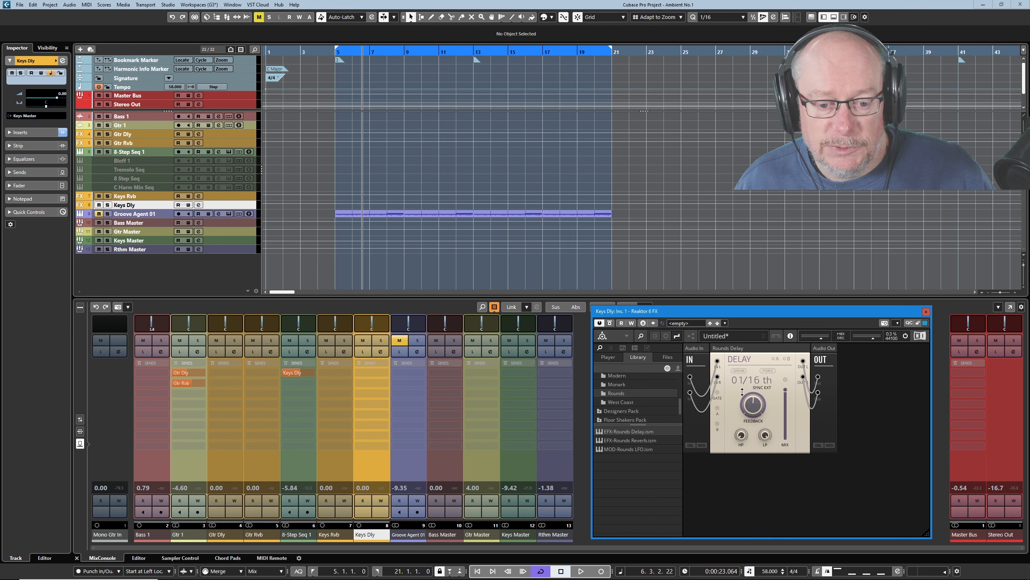
pyautogui.moveTo(748, 370); pyautogui.dragTo(745, 371)
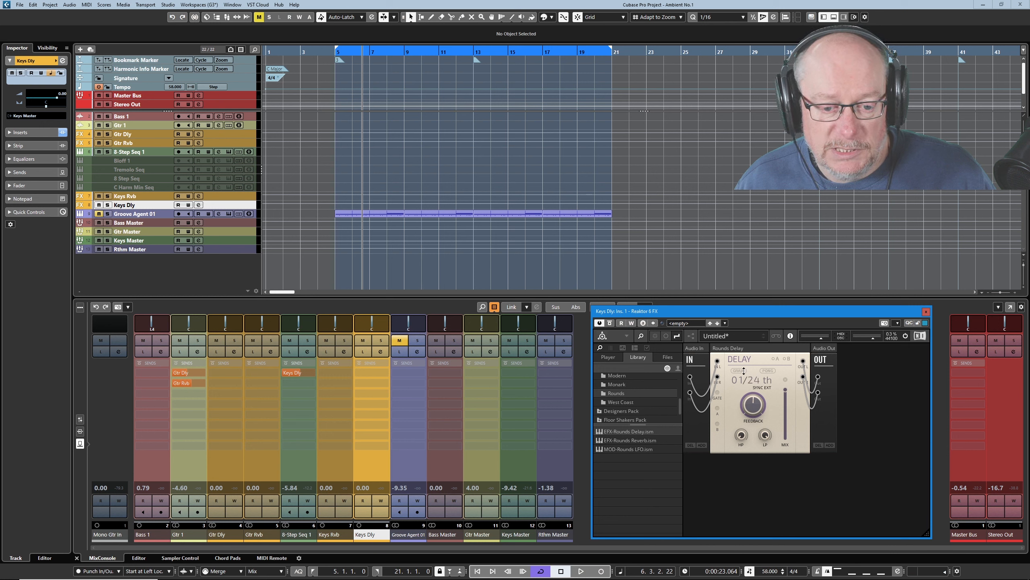
pyautogui.moveTo(742, 435); pyautogui.dragTo(740, 458)
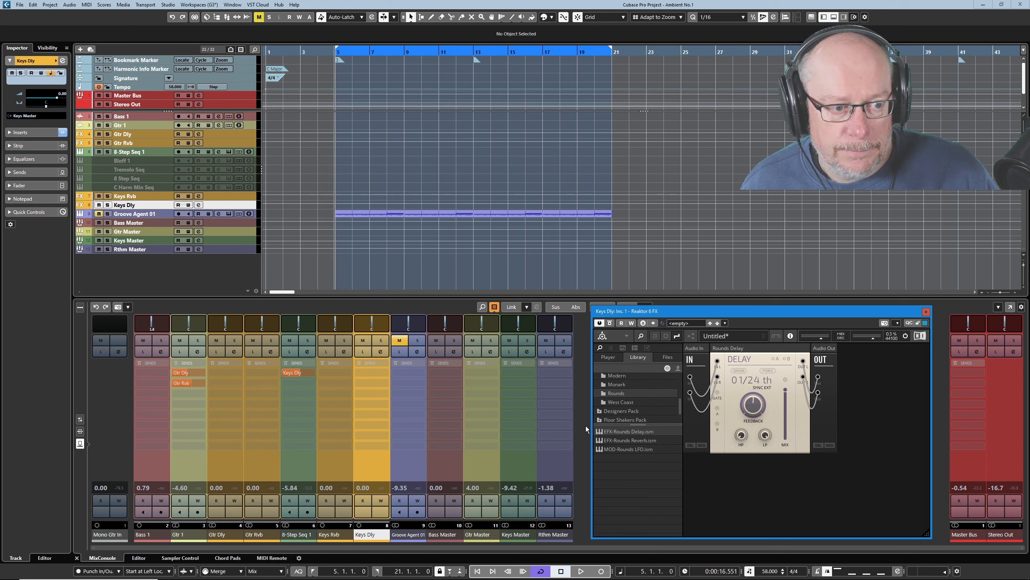
# Step: Play the cycle, check the channel levels and turn down the 8-Step Seq 1 send to Keys Dly by ear
pyautogui.press('space')
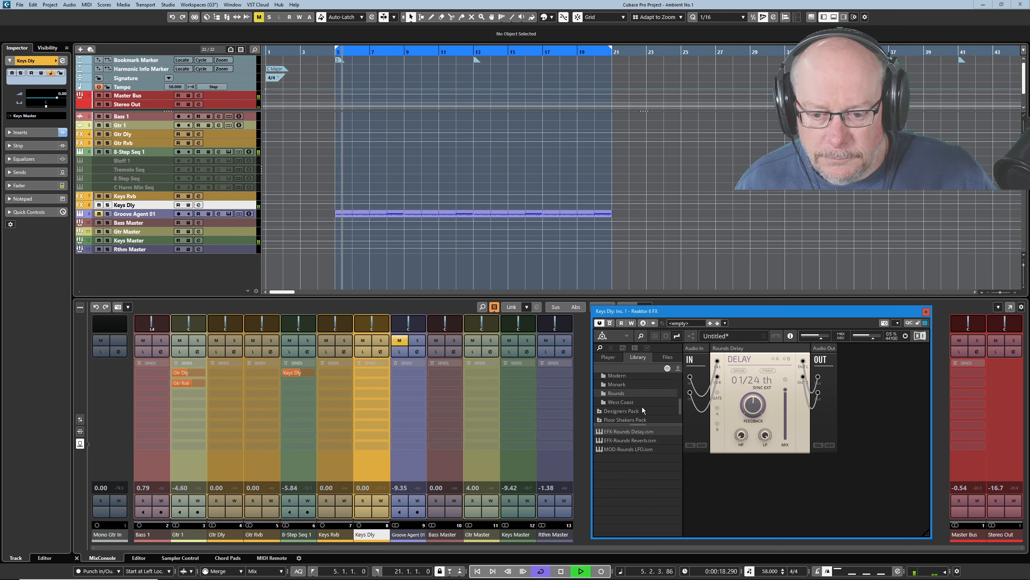
pyautogui.click(80, 418)
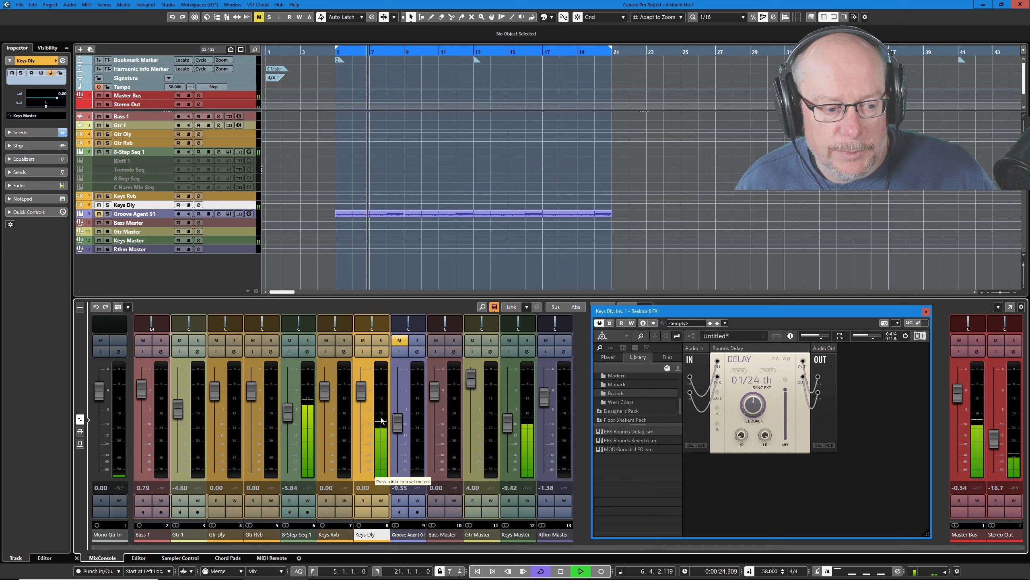
pyautogui.click(80, 443)
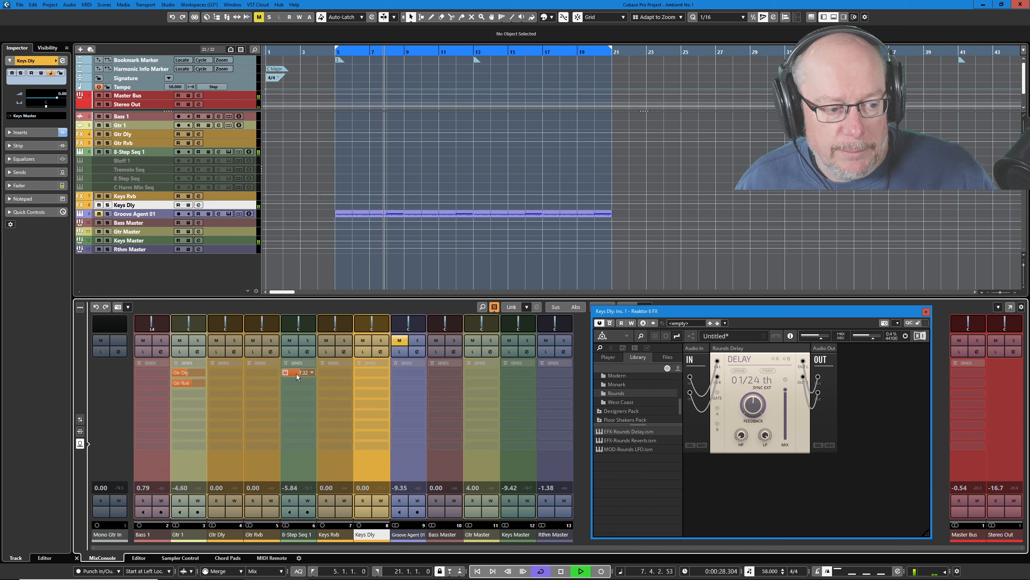
pyautogui.moveTo(297, 374); pyautogui.dragTo(275, 375)
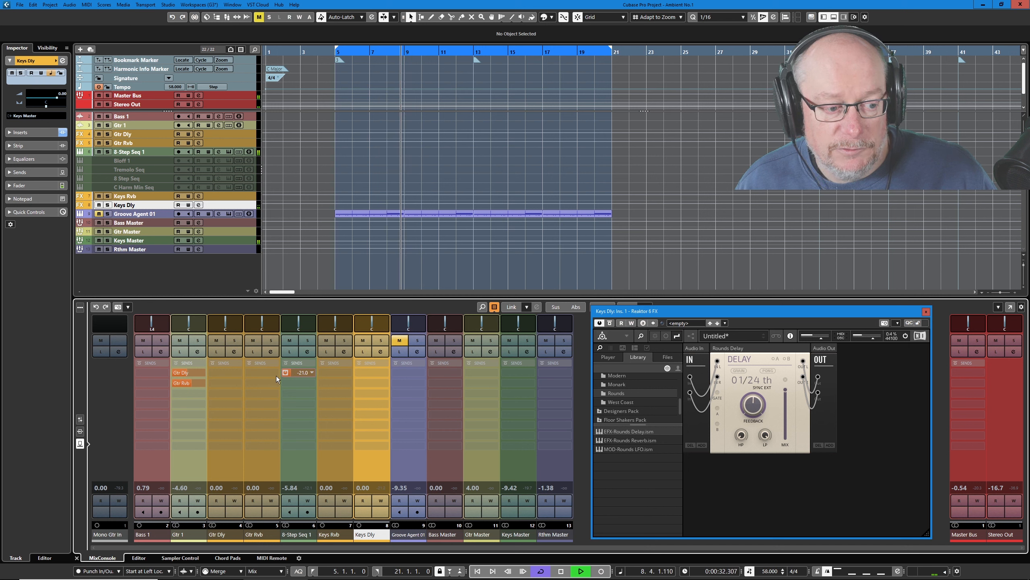
pyautogui.moveTo(276, 376); pyautogui.dragTo(285, 381)
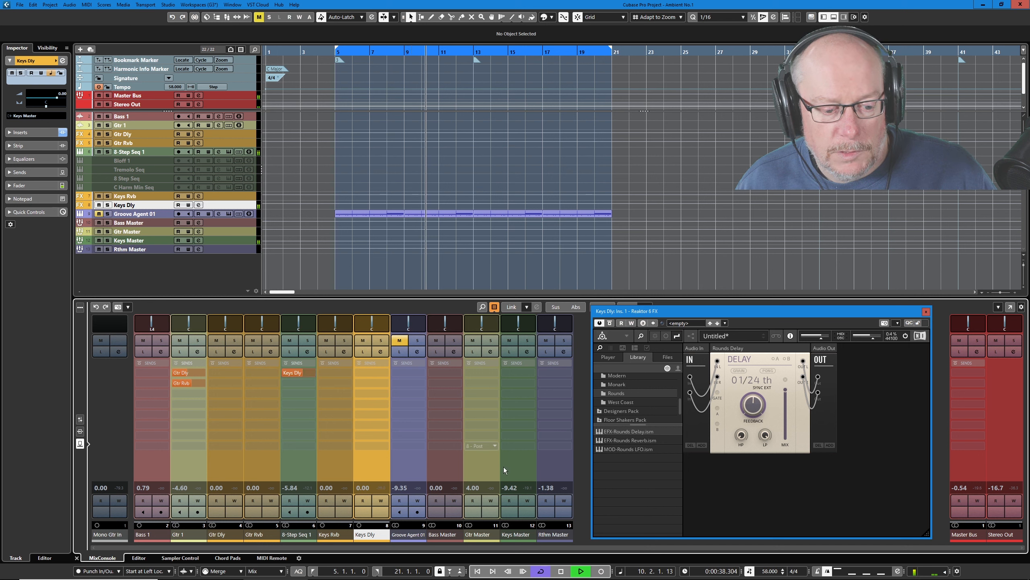
pyautogui.click(565, 570)
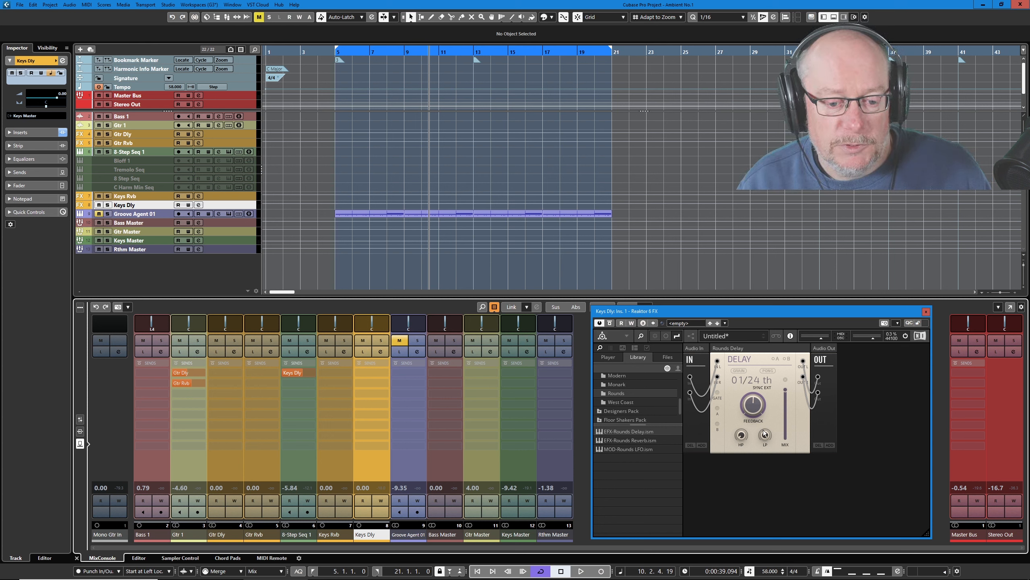
# Step: Audition the delay with the mixer faders shown and raise the Stereo Out fader to -14.1 dB
pyautogui.moveTo(743, 439); pyautogui.dragTo(741, 435)
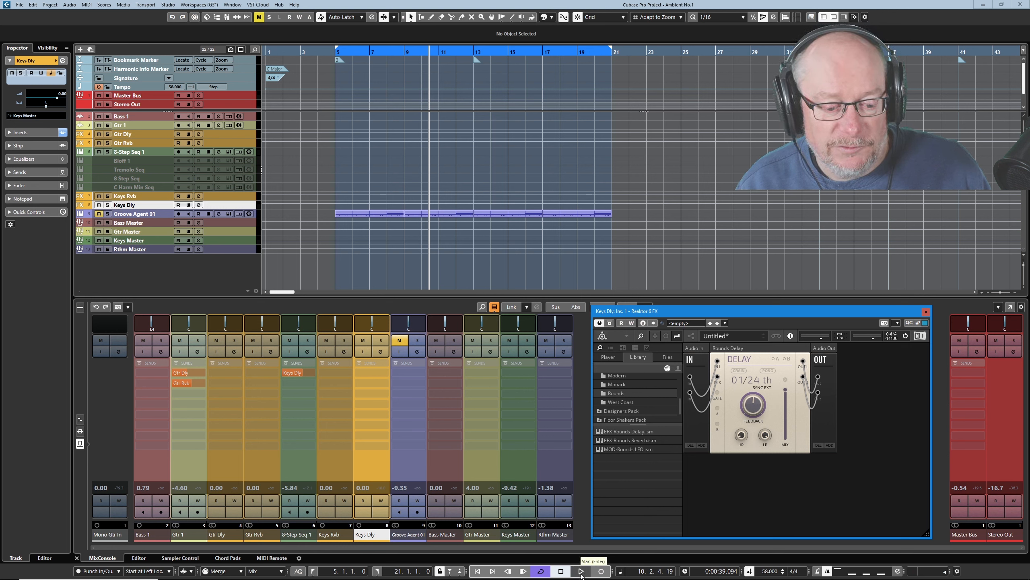
pyautogui.click(581, 571)
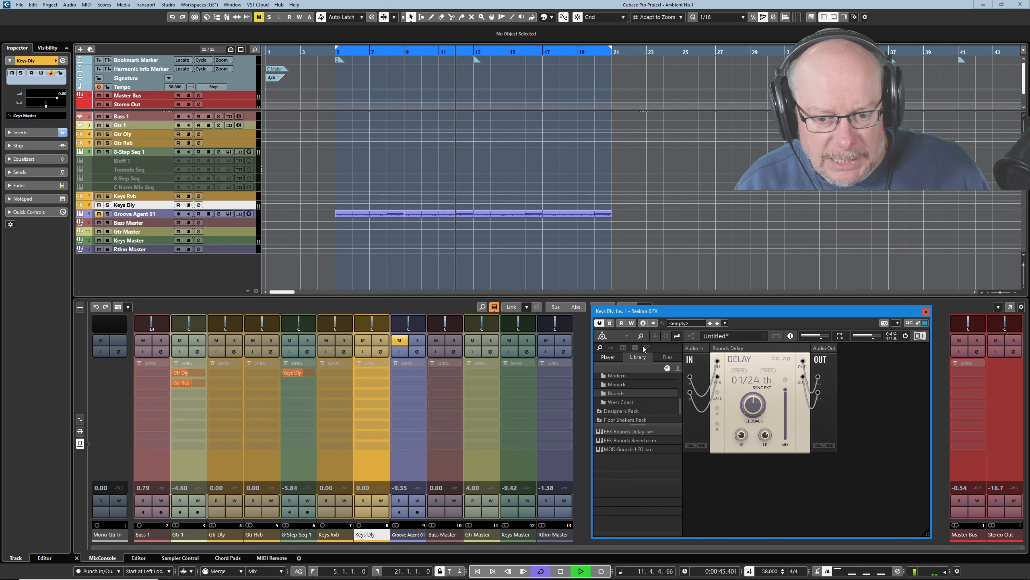
pyautogui.click(80, 420)
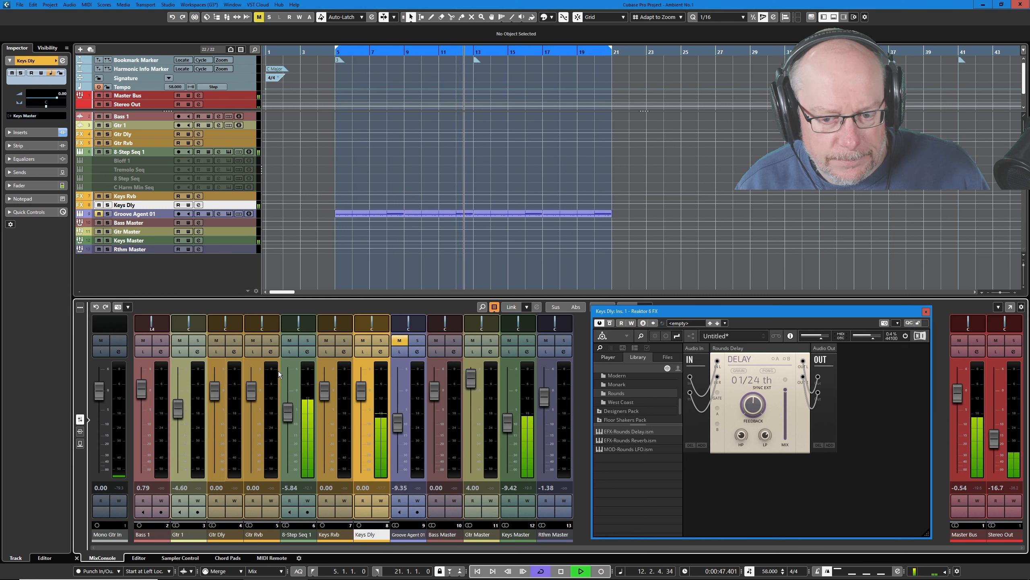
pyautogui.moveTo(994, 437); pyautogui.dragTo(995, 433)
pyautogui.rightClick(1005, 441)
pyautogui.click(913, 459)
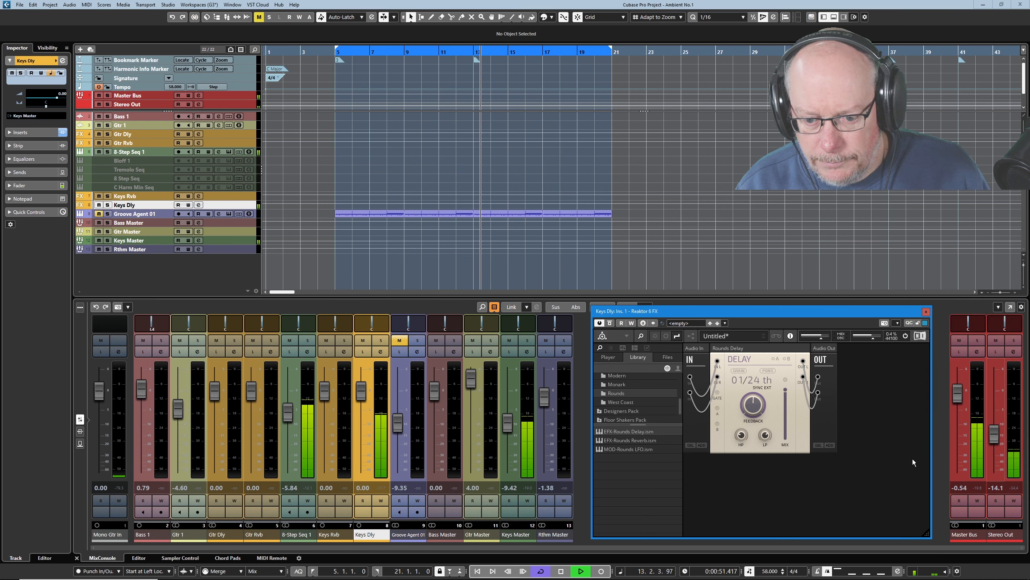
pyautogui.click(562, 571)
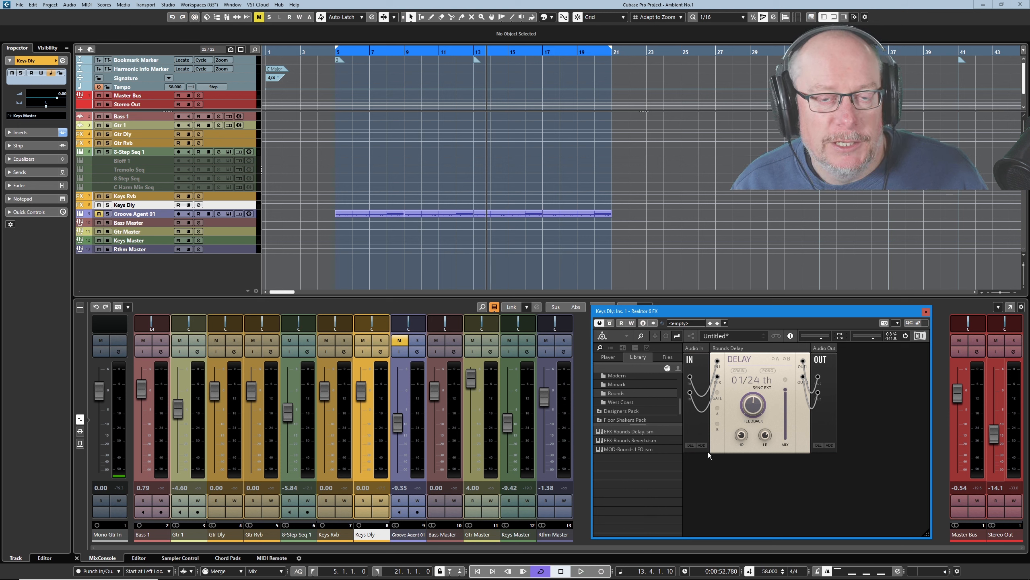
# Step: Turn the Rounds Delay's feedback down slightly, auditioning between adjustments and once more from the start of the cycle
pyautogui.click(581, 571)
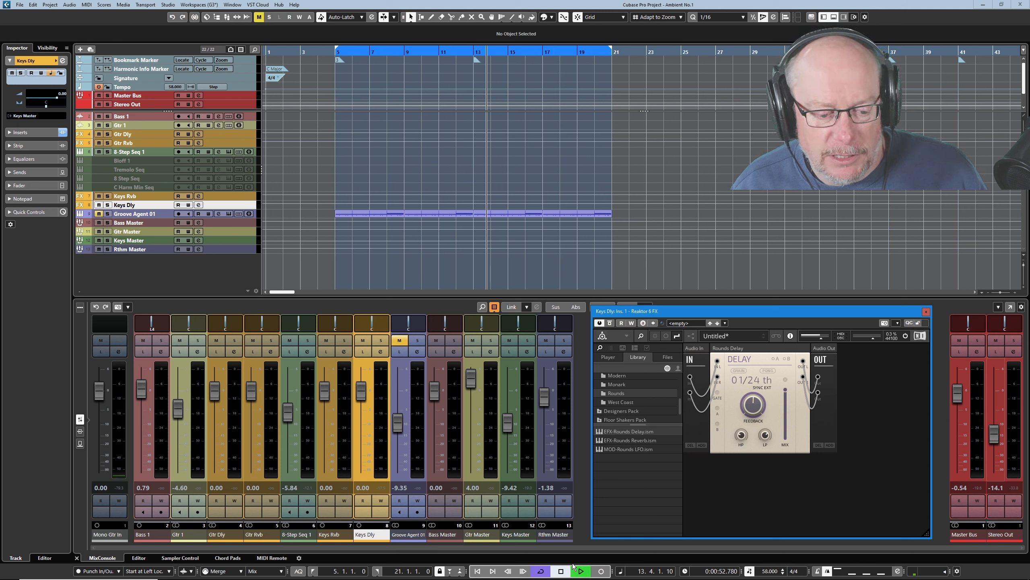
pyautogui.click(562, 571)
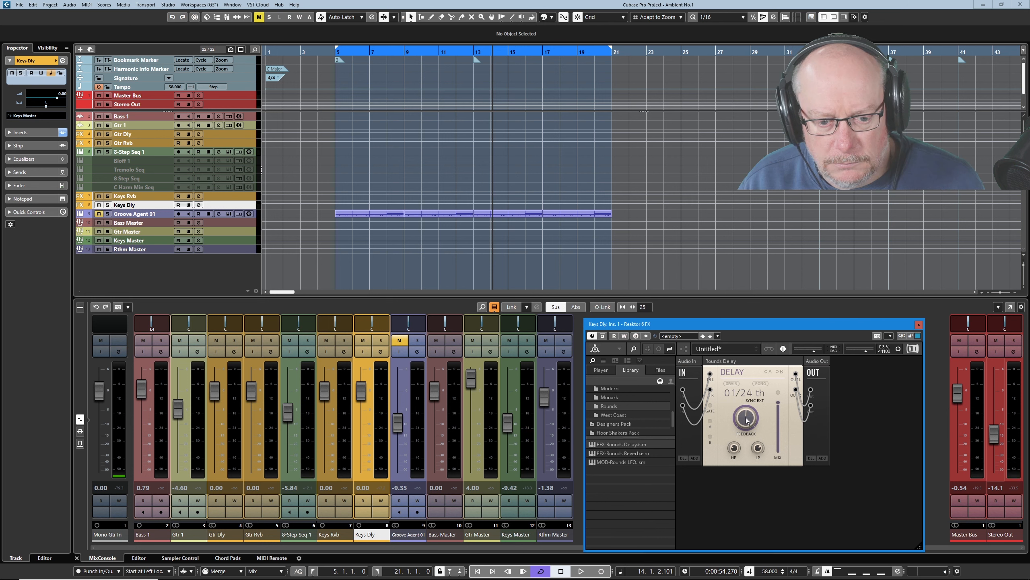
pyautogui.moveTo(746, 417); pyautogui.dragTo(745, 424)
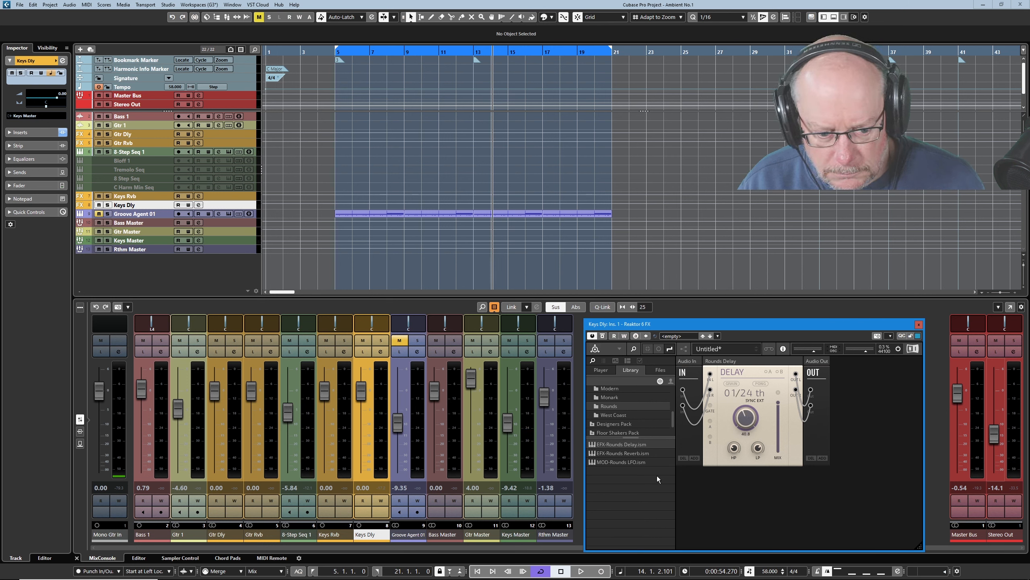
pyautogui.click(581, 570)
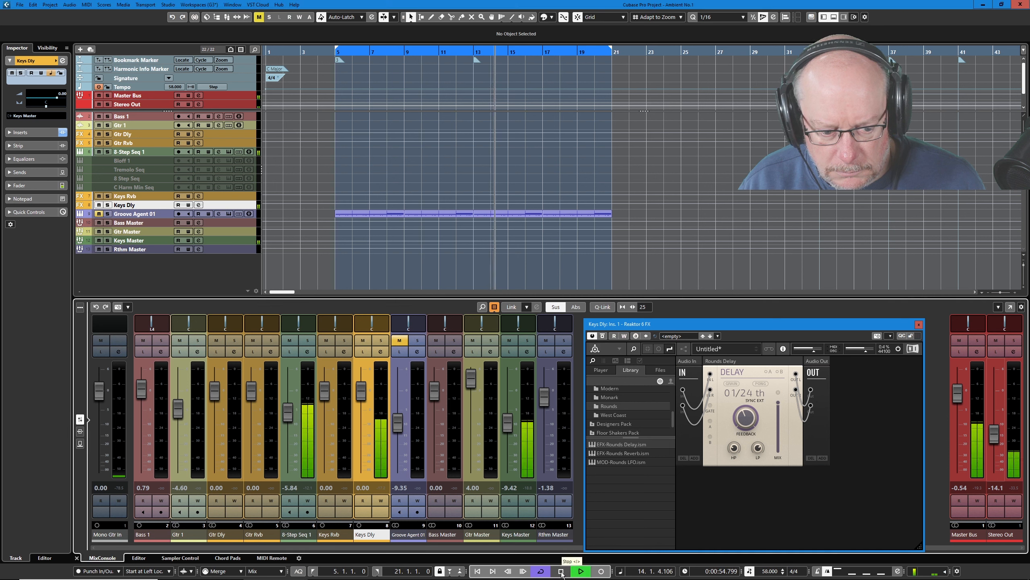
pyautogui.click(562, 572)
pyautogui.moveTo(745, 418); pyautogui.dragTo(744, 421)
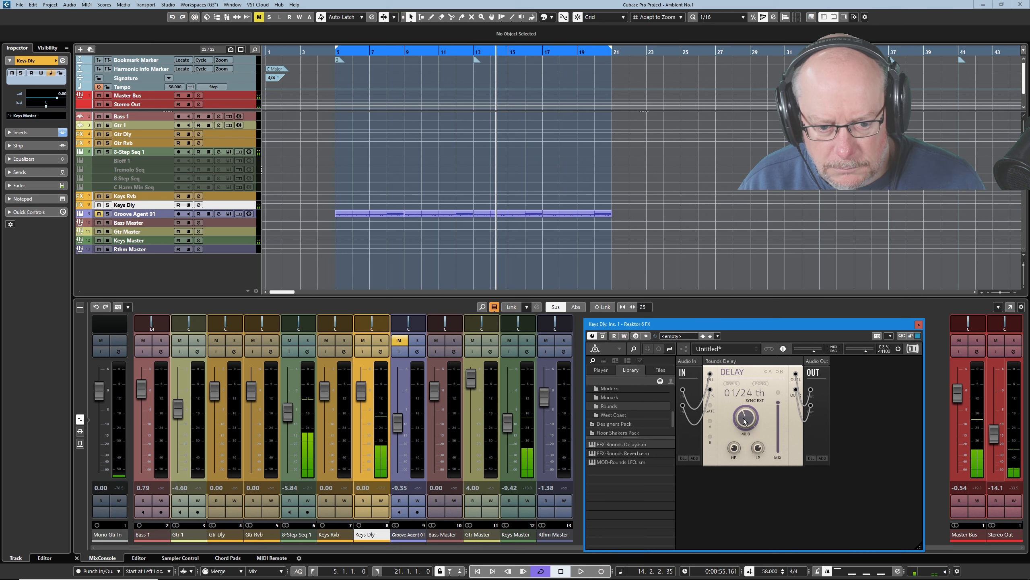
pyautogui.click(581, 571)
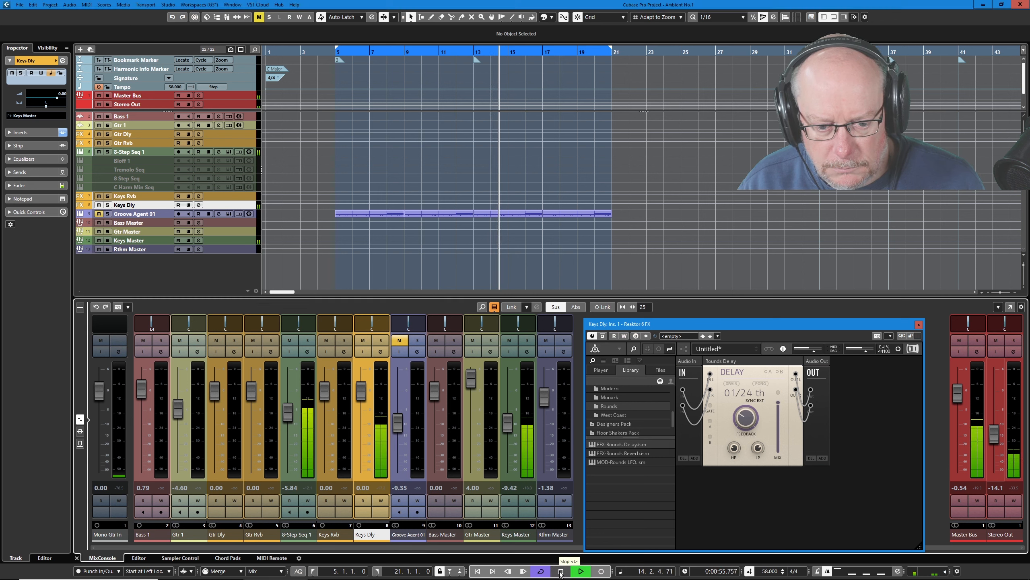
pyautogui.click(561, 572)
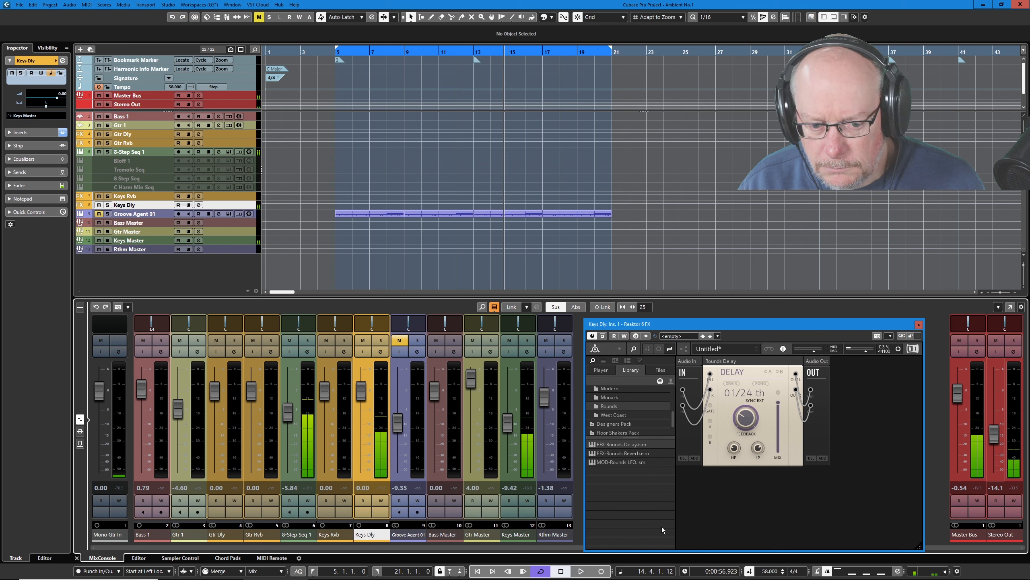
pyautogui.moveTo(745, 417); pyautogui.dragTo(715, 401)
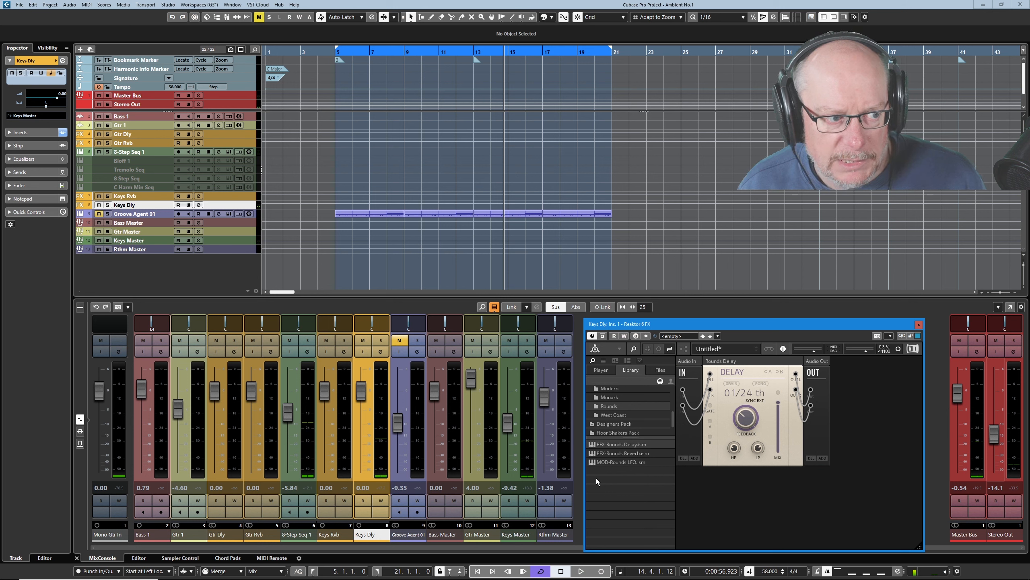
pyautogui.press('KP_1')
pyautogui.press('space')
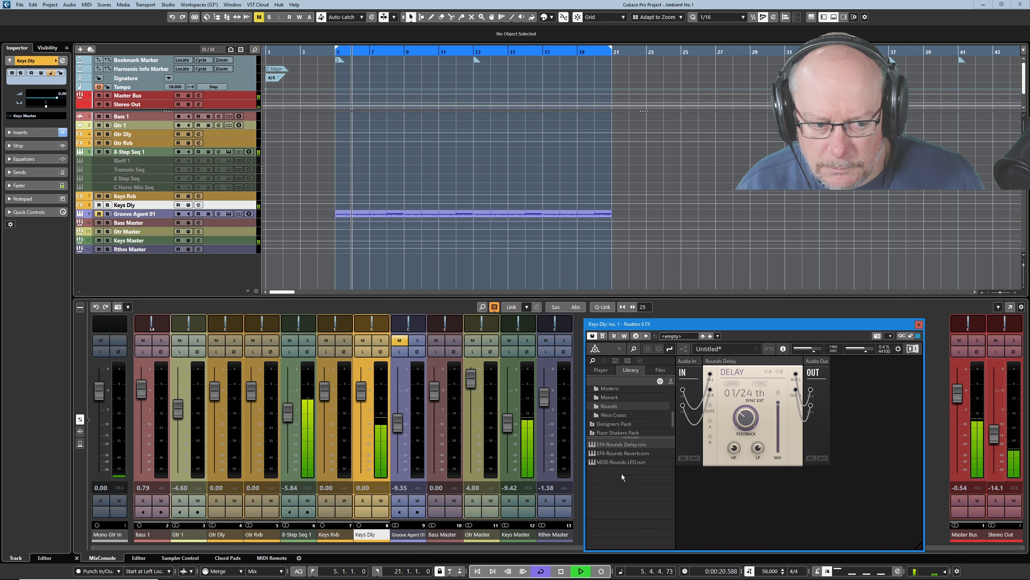
pyautogui.press('space')
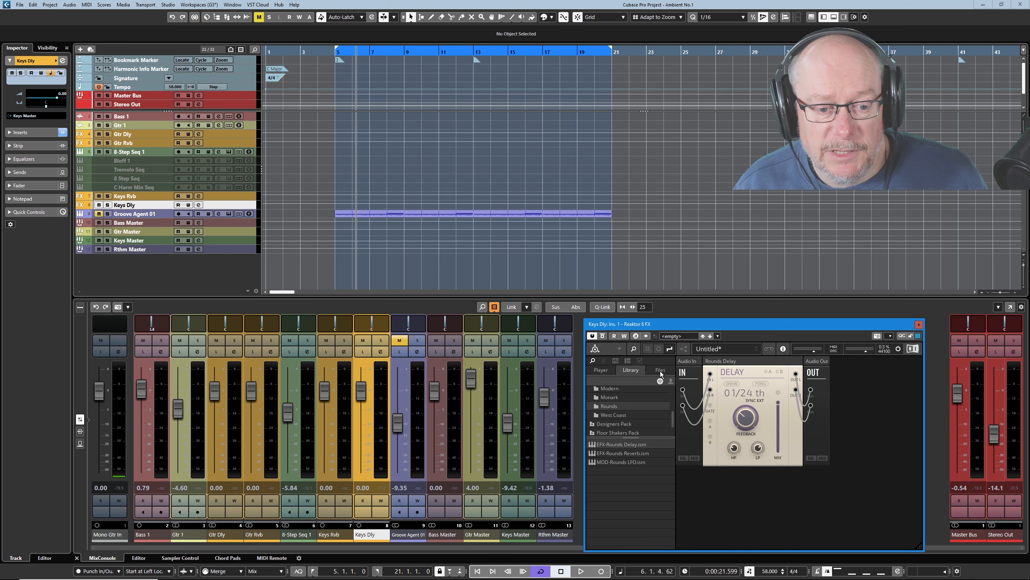
# Step: Save the Rounds Delay rack as 008 Rounds Delay in the Reaktor Racks folder and close the plug-in window
pyautogui.click(619, 348)
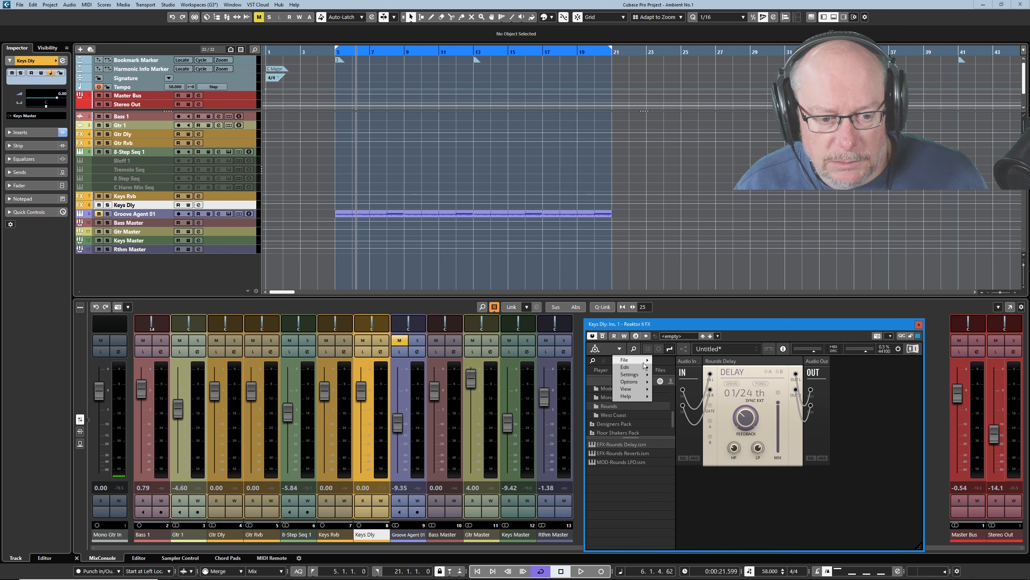
pyautogui.moveTo(632, 359)
pyautogui.click(669, 399)
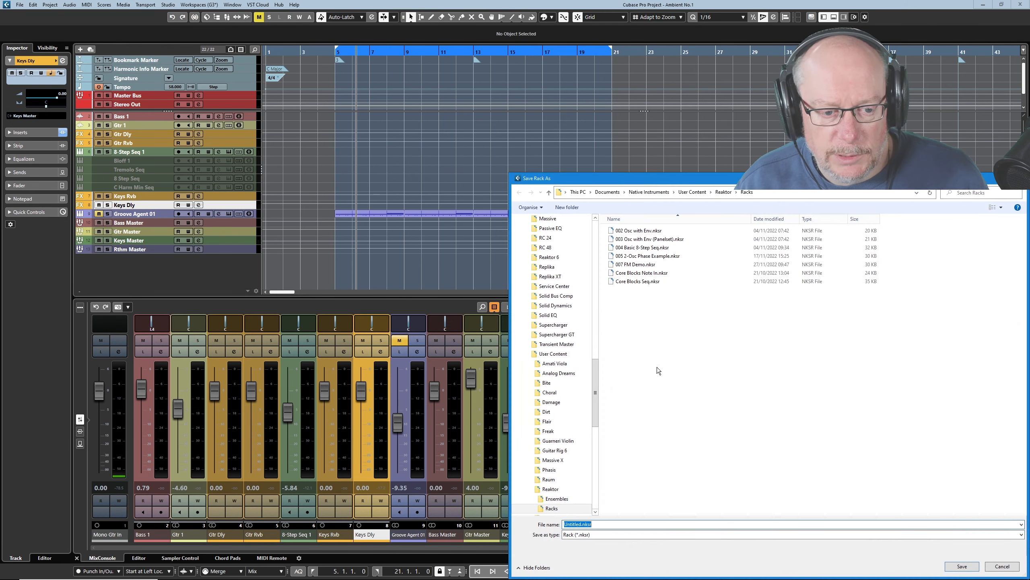
pyautogui.moveTo(639, 179); pyautogui.dragTo(500, 133)
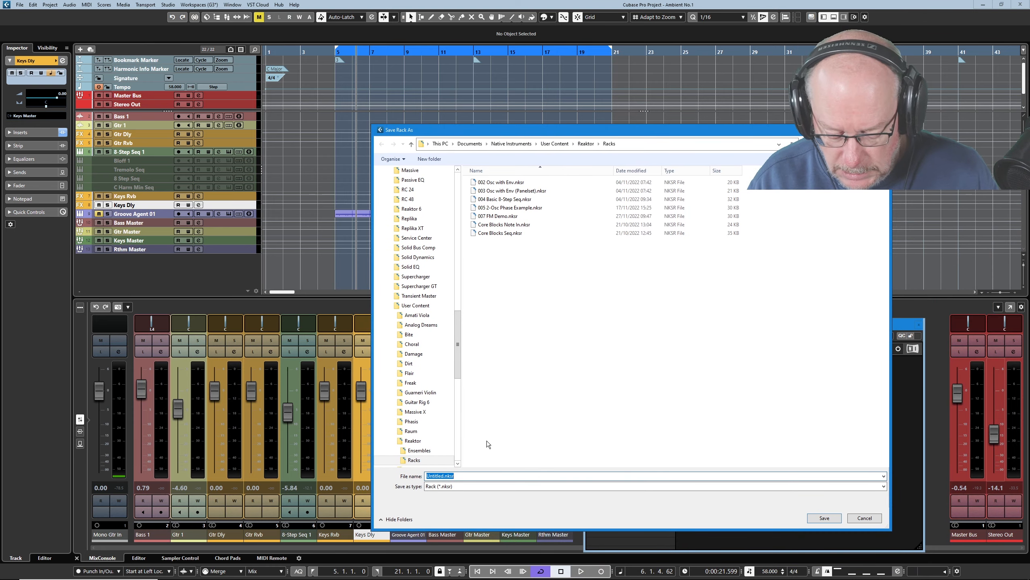
pyautogui.write('008 Basic')
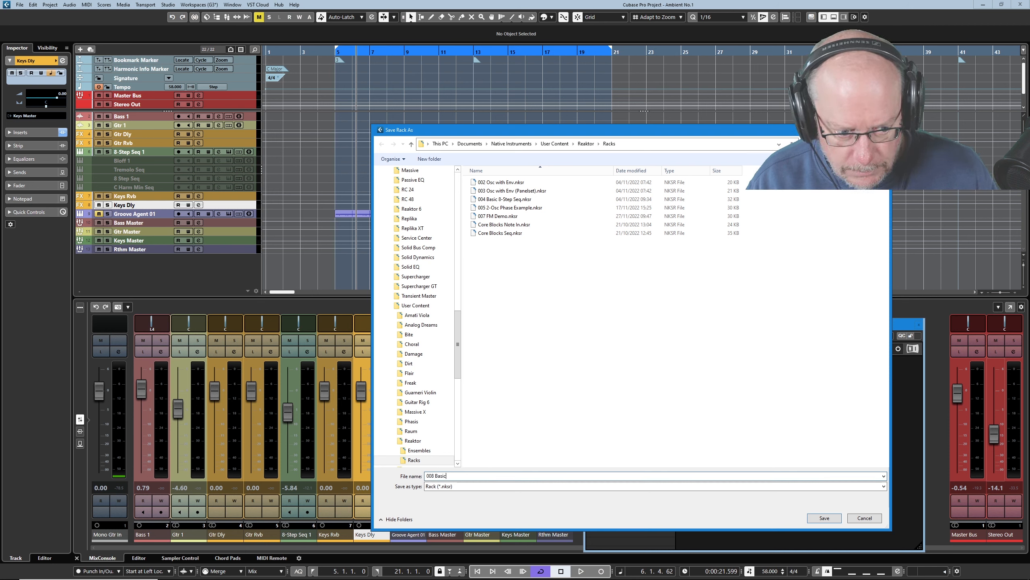
pyautogui.press('BackSpace')
pyautogui.press('BackSpace')
pyautogui.press('BackSpace')
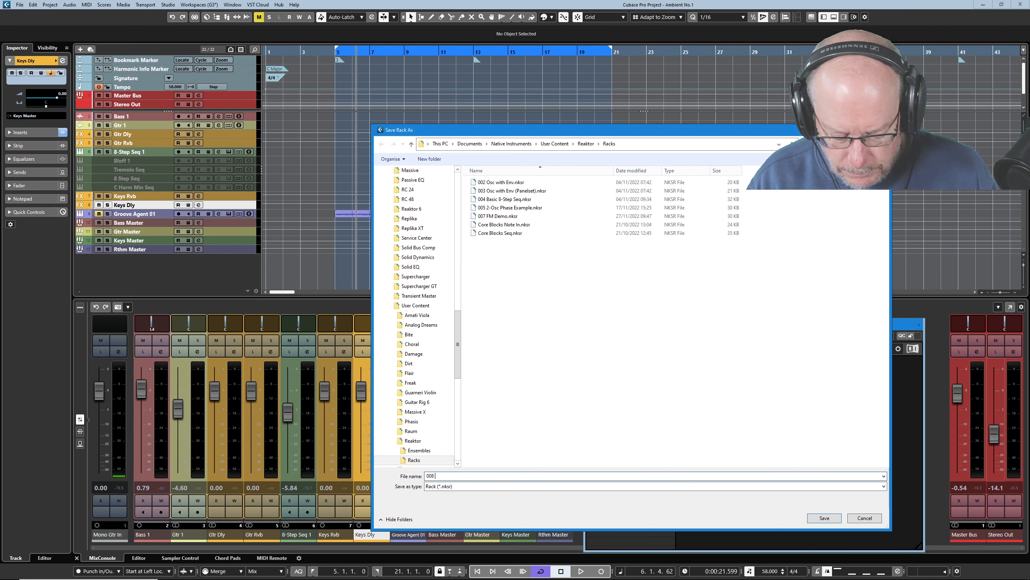
pyautogui.write('Rounds Del')
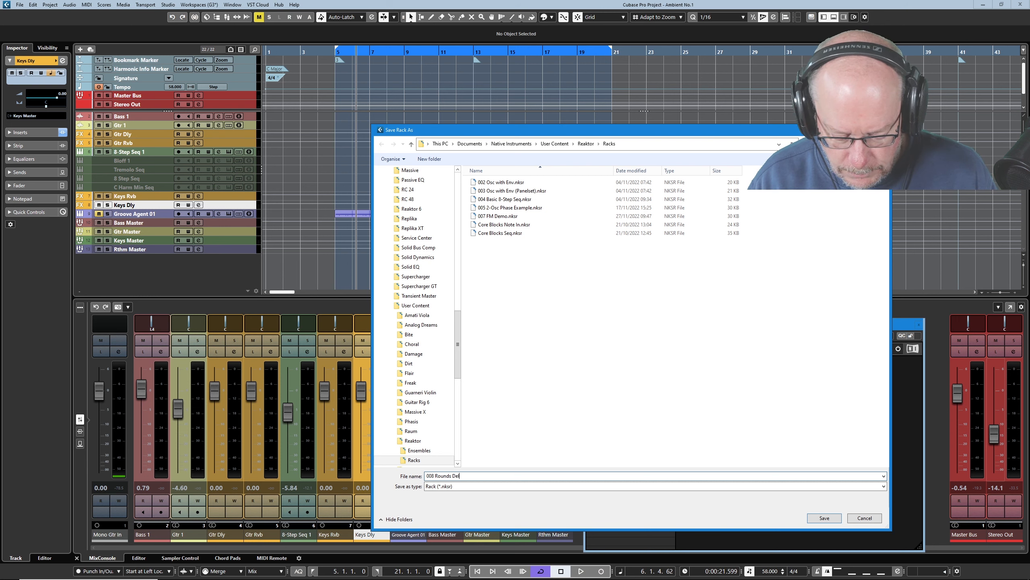
pyautogui.write('ay')
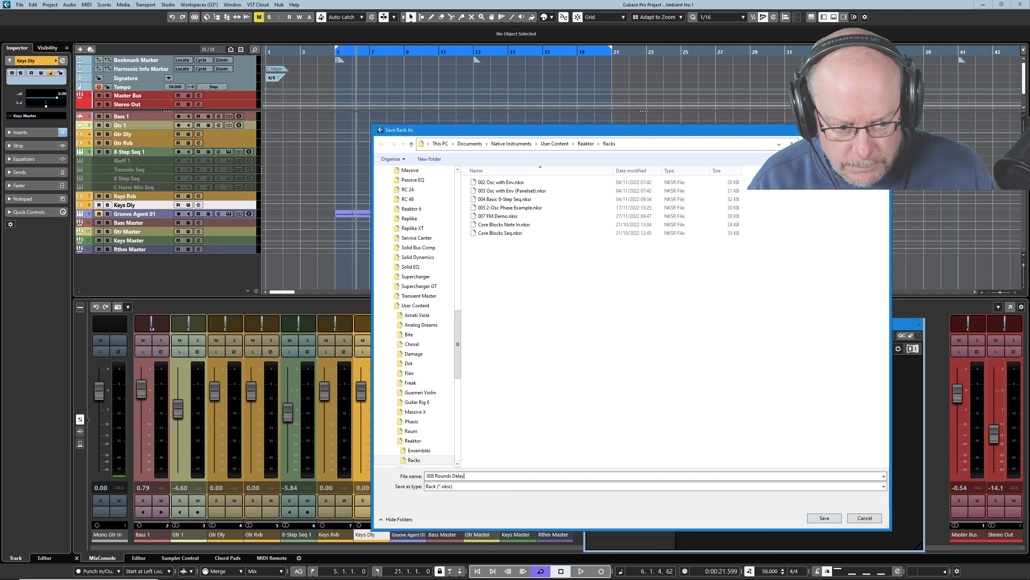
pyautogui.click(821, 515)
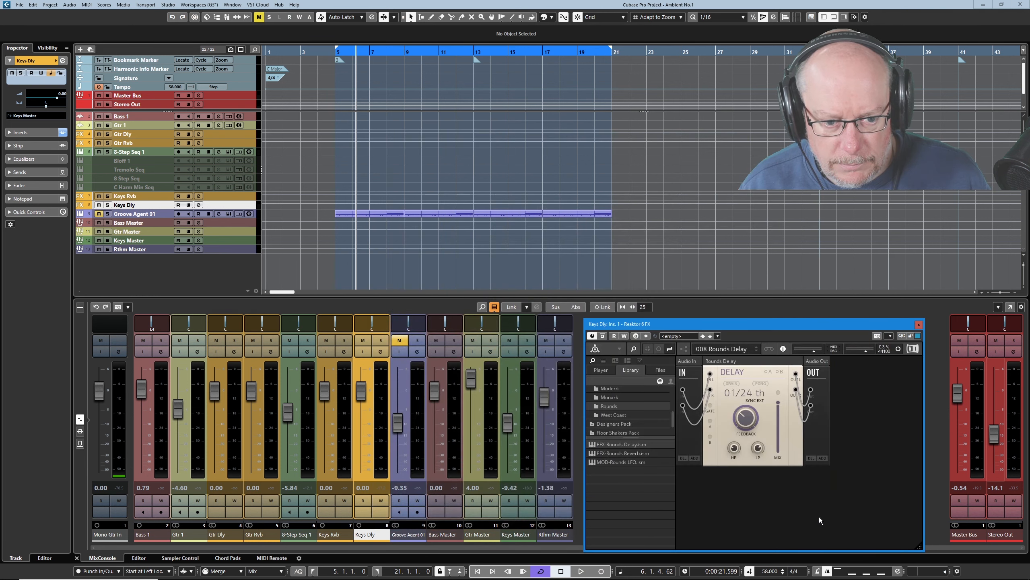
pyautogui.click(919, 324)
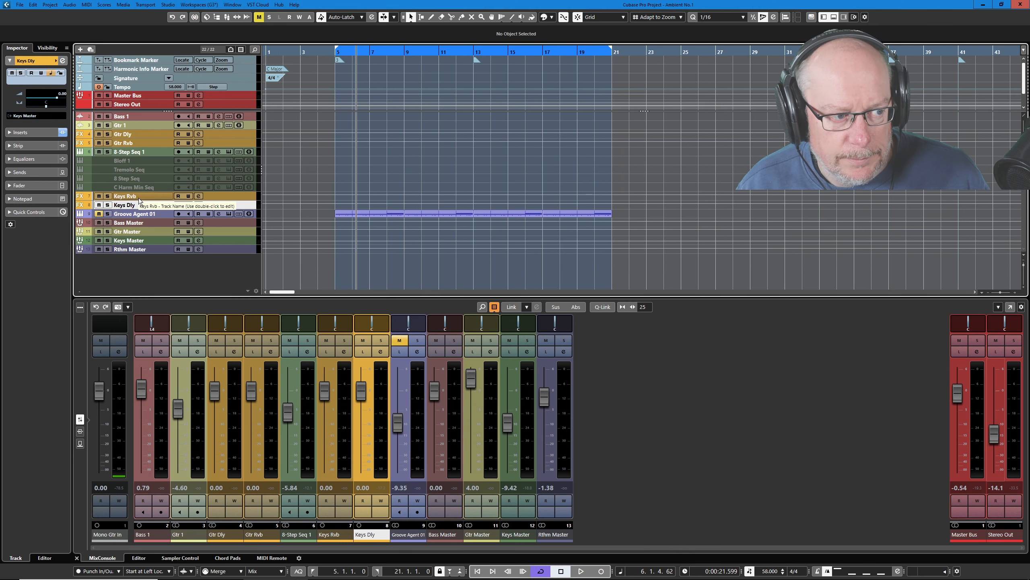
# Step: In the Keys Rvb track's Reaktor 6 FX insert, delete the Clock, Note In and Level Stereo blocks from the rack
pyautogui.click(138, 198)
pyautogui.click(199, 196)
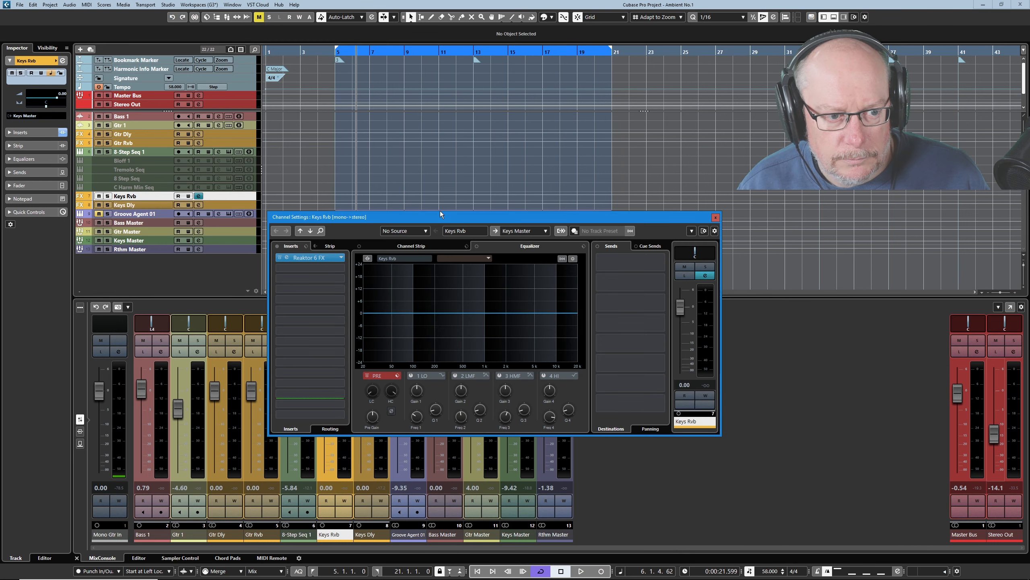
pyautogui.click(309, 257)
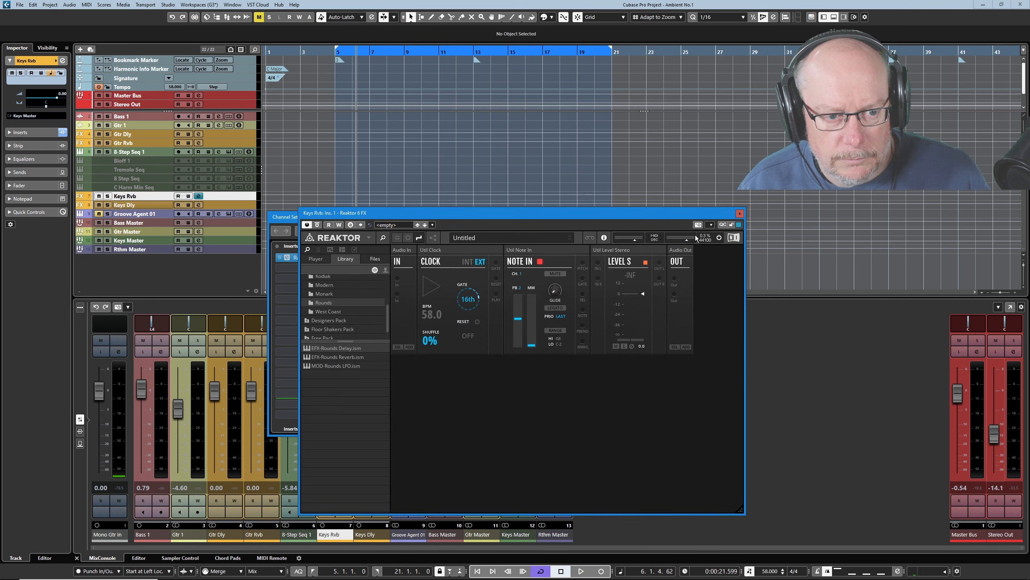
pyautogui.moveTo(446, 213); pyautogui.dragTo(543, 218)
pyautogui.rightClick(542, 254)
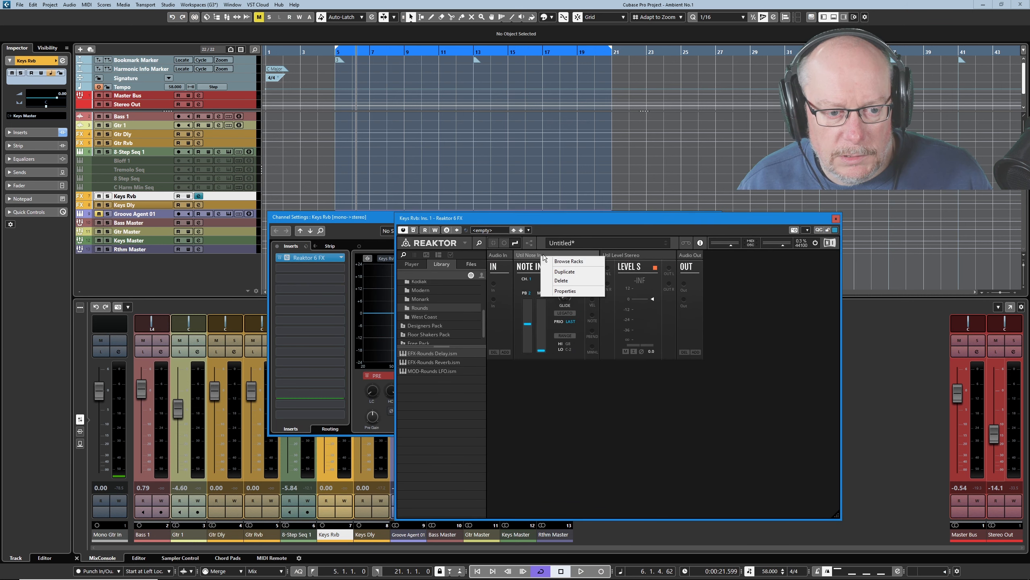
pyautogui.click(561, 280)
pyautogui.rightClick(552, 257)
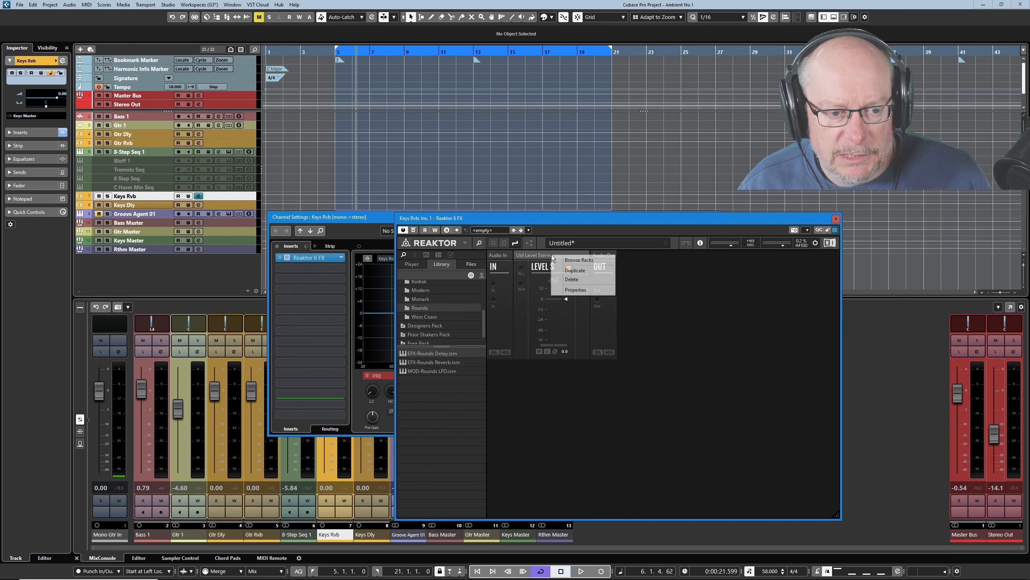
pyautogui.click(588, 280)
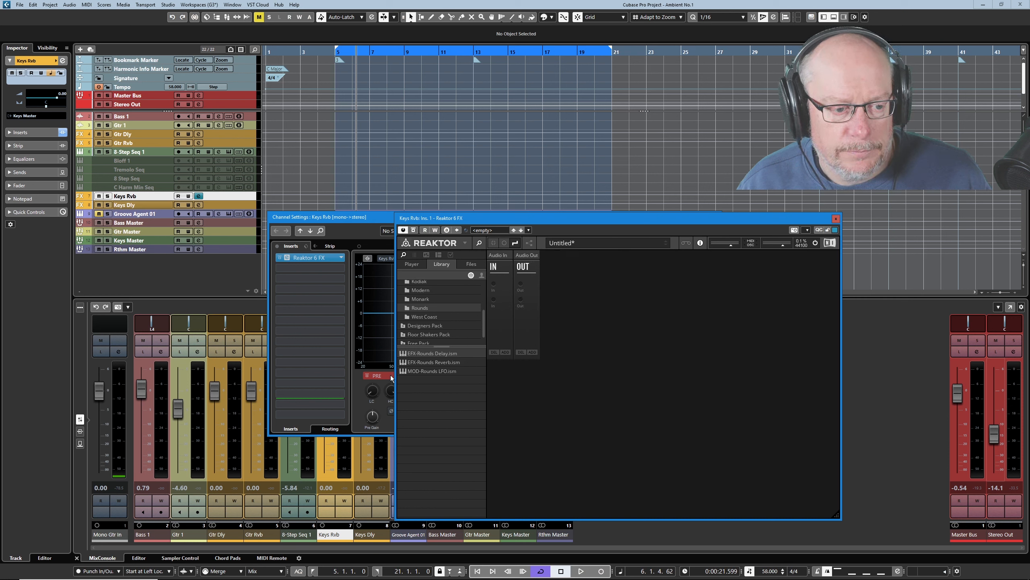
# Step: Place the EFX-Rounds Reverb block between Audio In and Audio Out and wire it to both
pyautogui.click(435, 362)
pyautogui.moveTo(437, 360); pyautogui.dragTo(521, 284)
pyautogui.moveTo(630, 269); pyautogui.dragTo(644, 298)
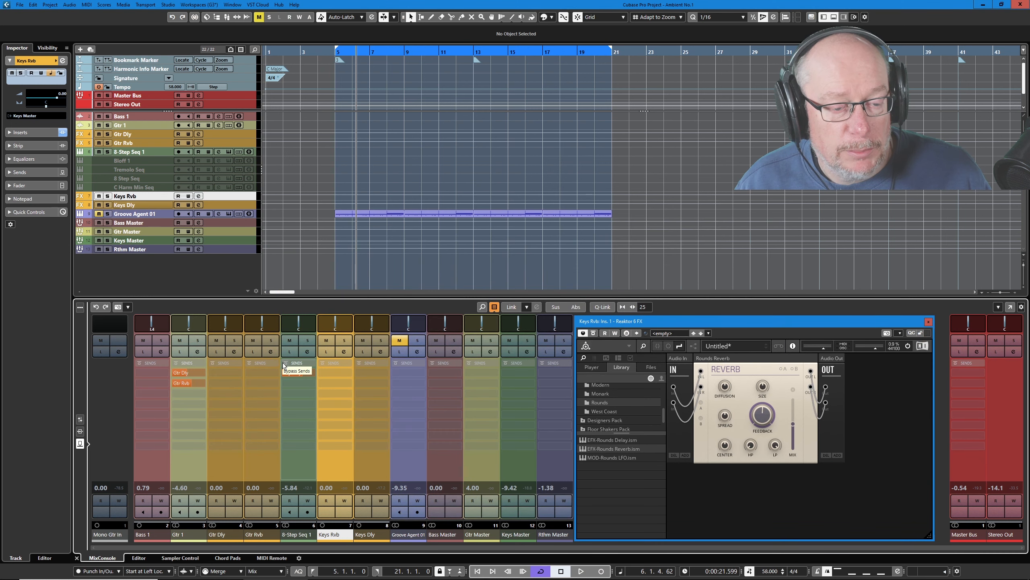
# Step: Bypass the existing Keys Dly send on the 8-Step Seq 1 channel and add an active send to Keys Rvb
pyautogui.click(283, 362)
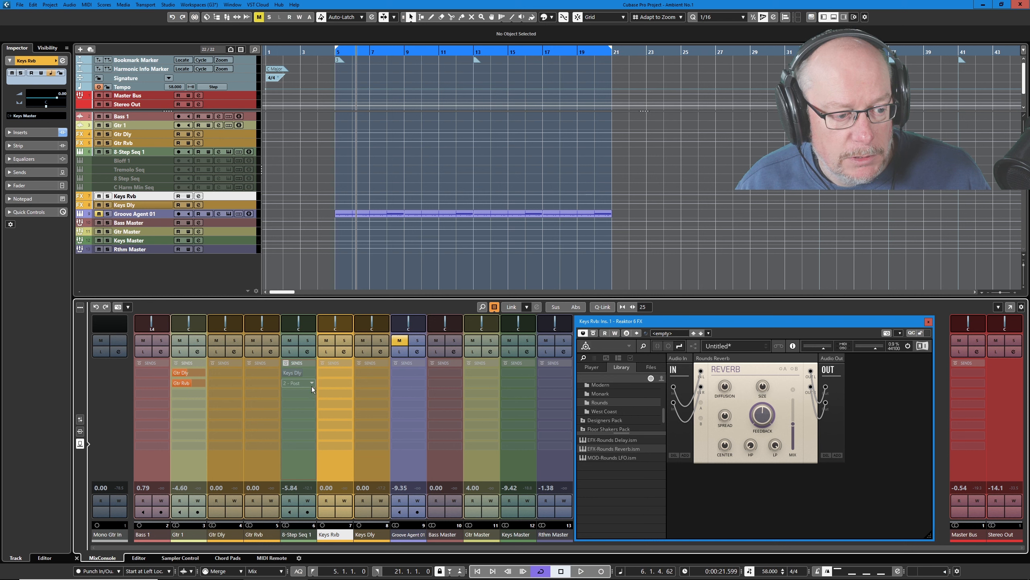
pyautogui.click(312, 384)
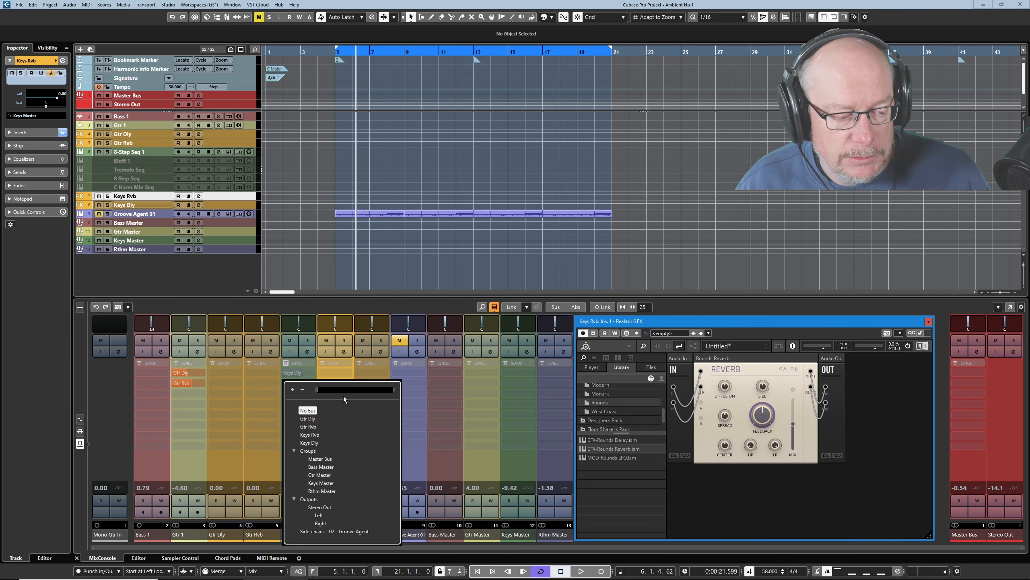
pyautogui.click(310, 434)
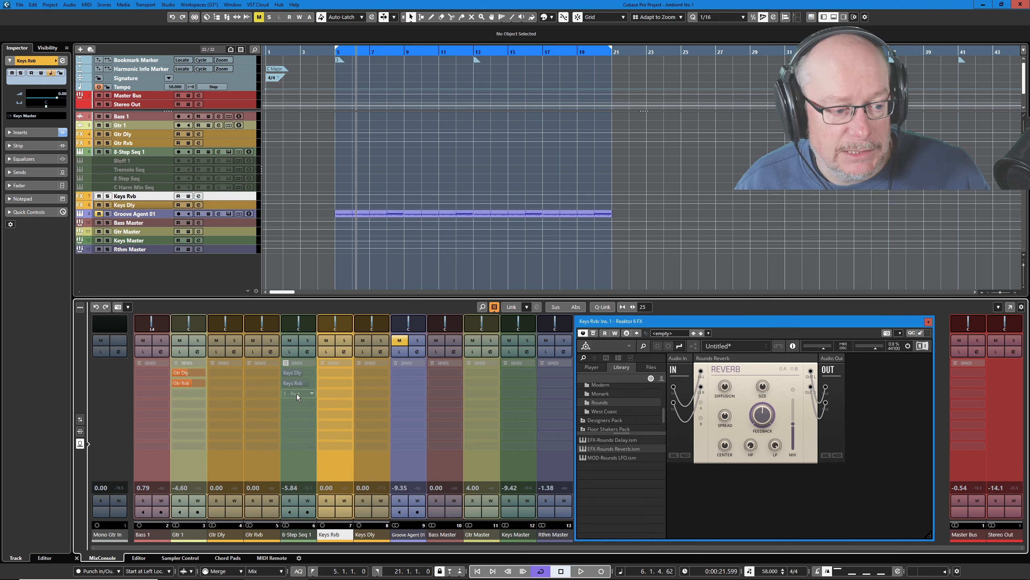
pyautogui.click(285, 382)
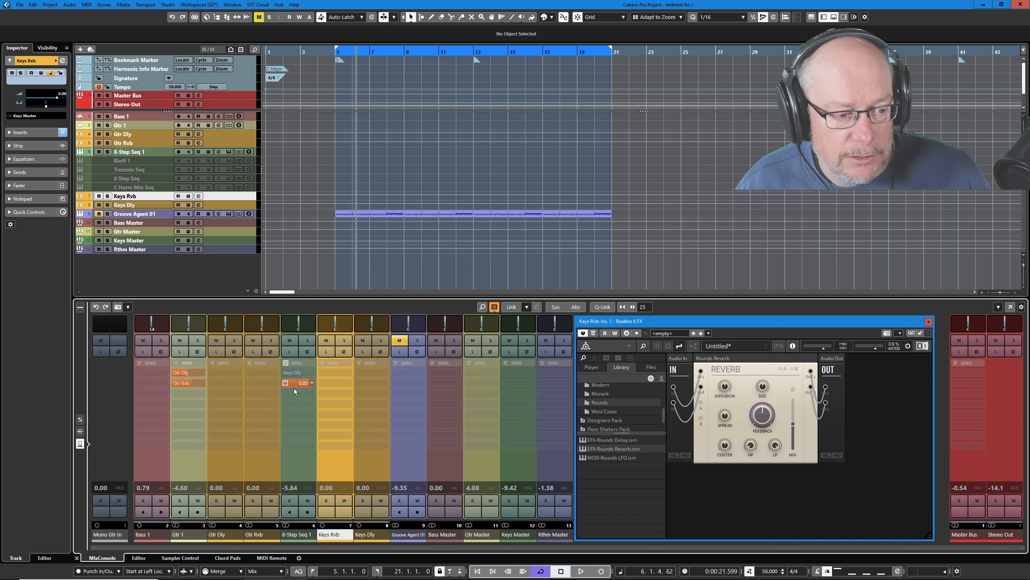
pyautogui.moveTo(294, 388); pyautogui.dragTo(281, 398)
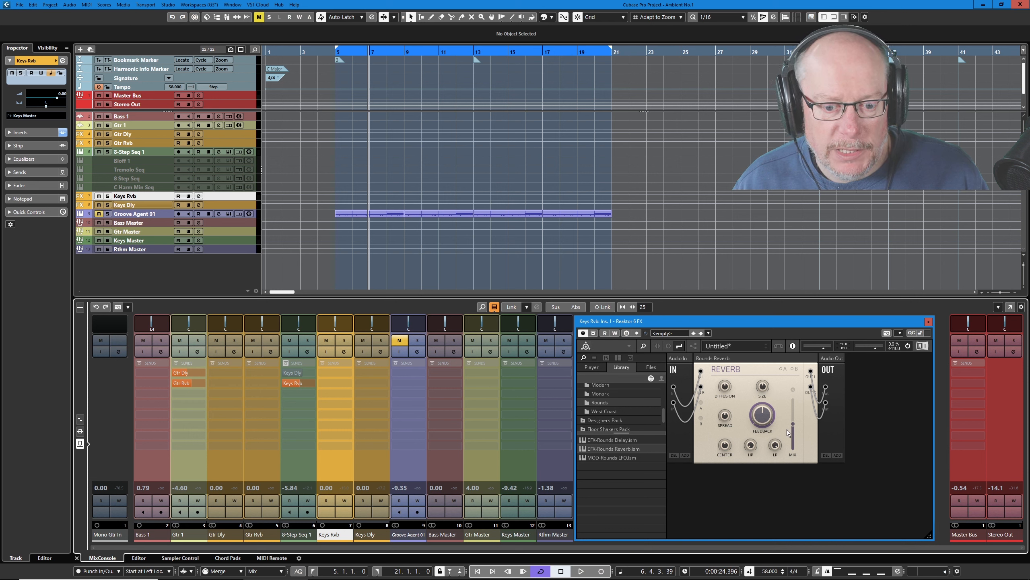
# Step: Set the Rounds Reverb's mix to fully wet, check the mixer faders and play a short stretch with the sends shown
pyautogui.moveTo(793, 424); pyautogui.dragTo(794, 399)
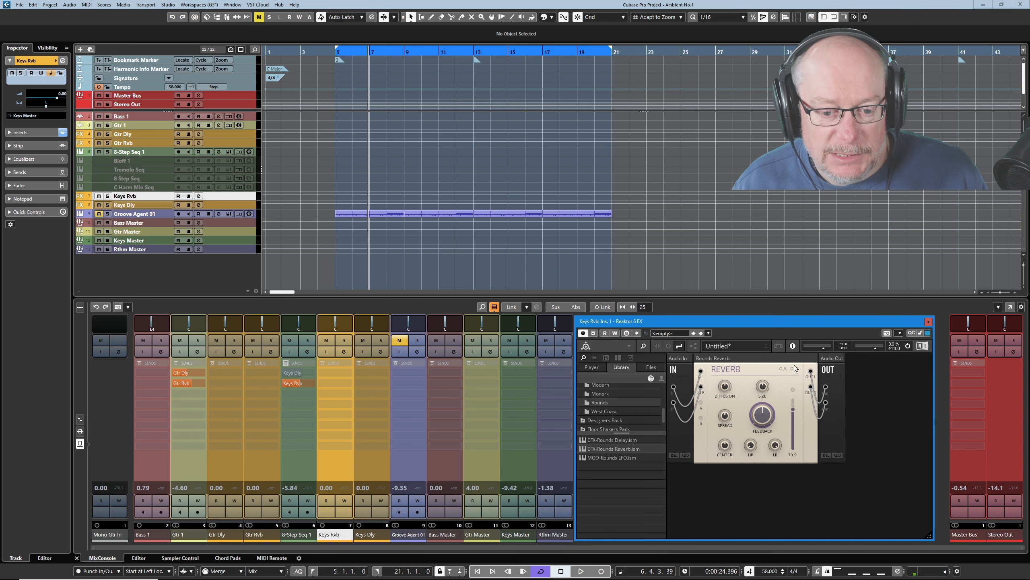
pyautogui.click(80, 430)
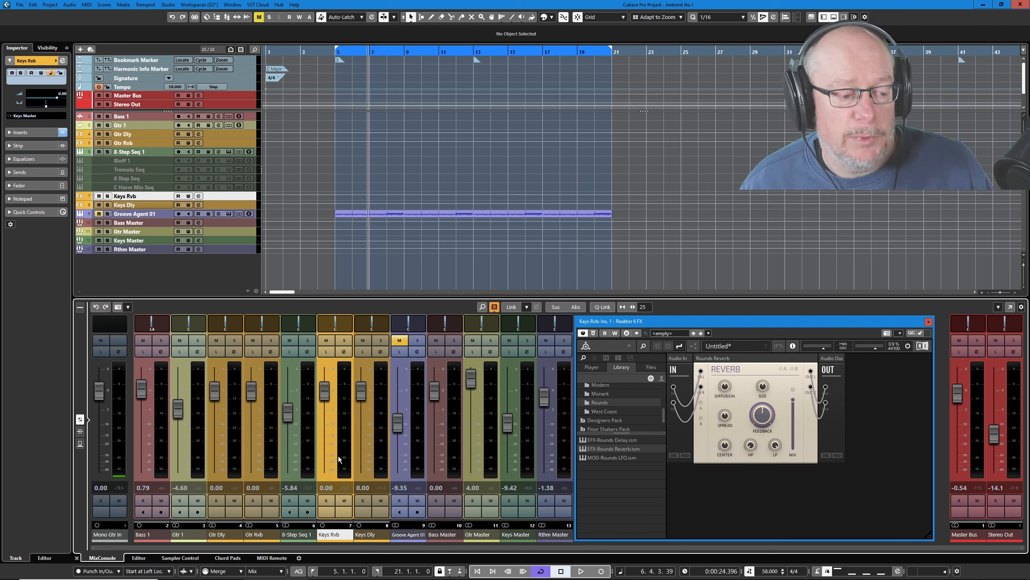
pyautogui.click(79, 443)
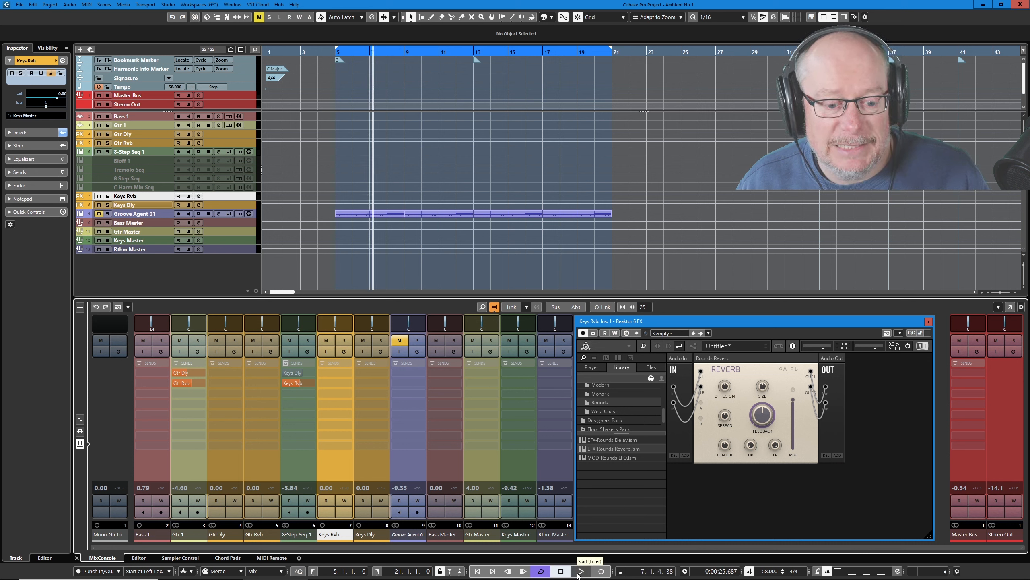
pyautogui.click(581, 571)
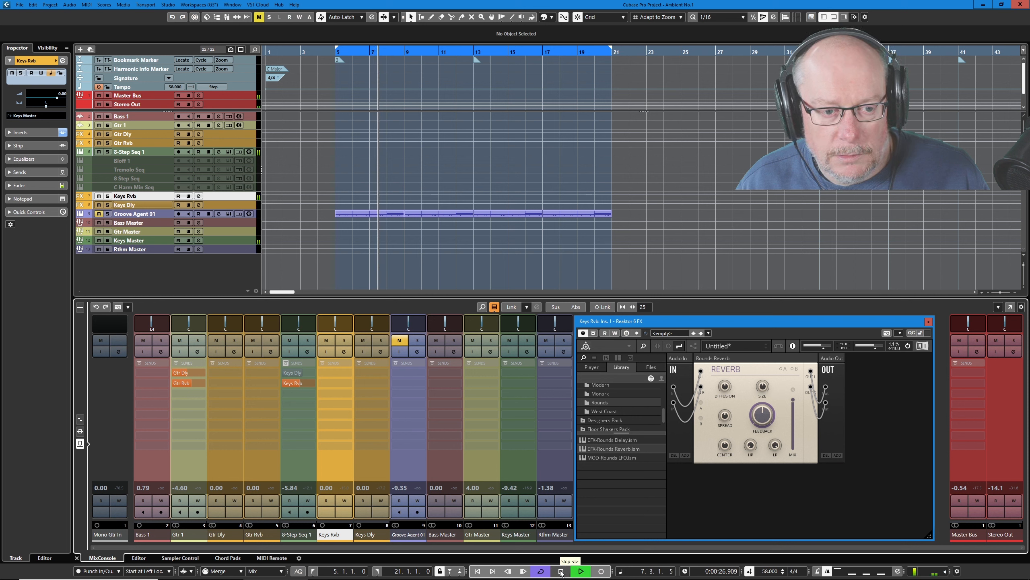
pyautogui.click(561, 571)
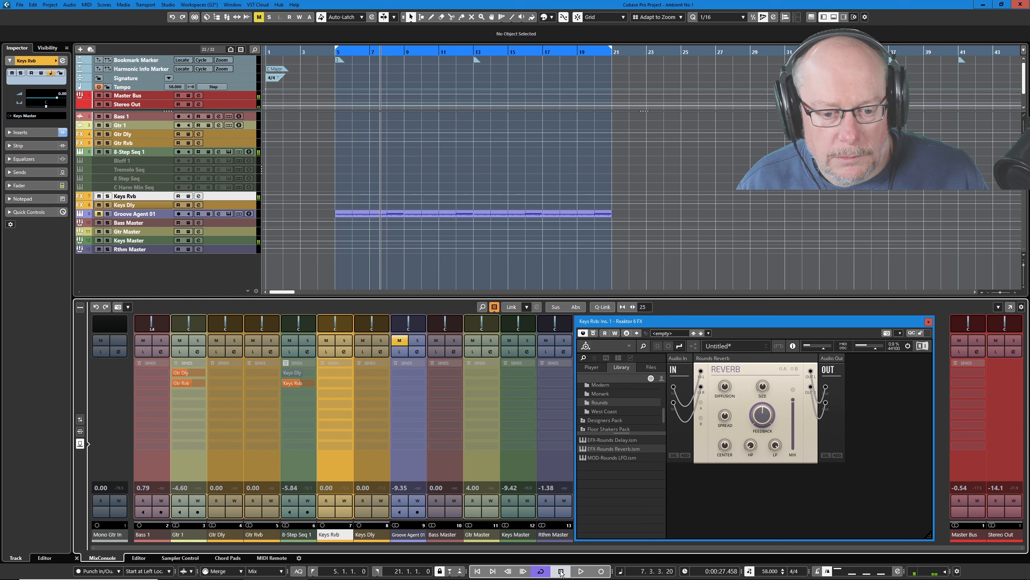
# Step: Adjust the Rounds Reverb's spread by ear and audition the sequence briefly
pyautogui.click(726, 388)
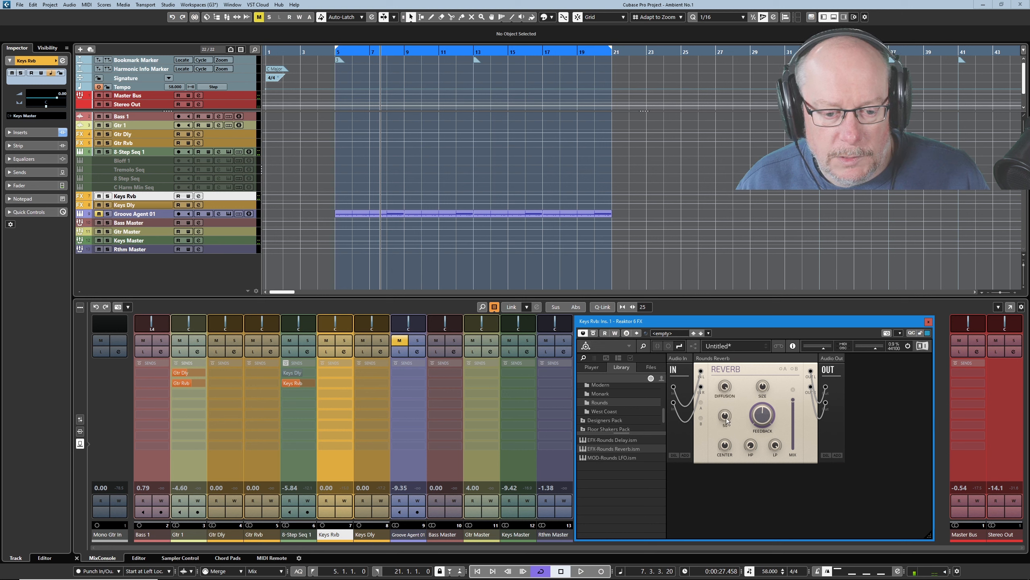
pyautogui.moveTo(726, 417); pyautogui.dragTo(720, 334)
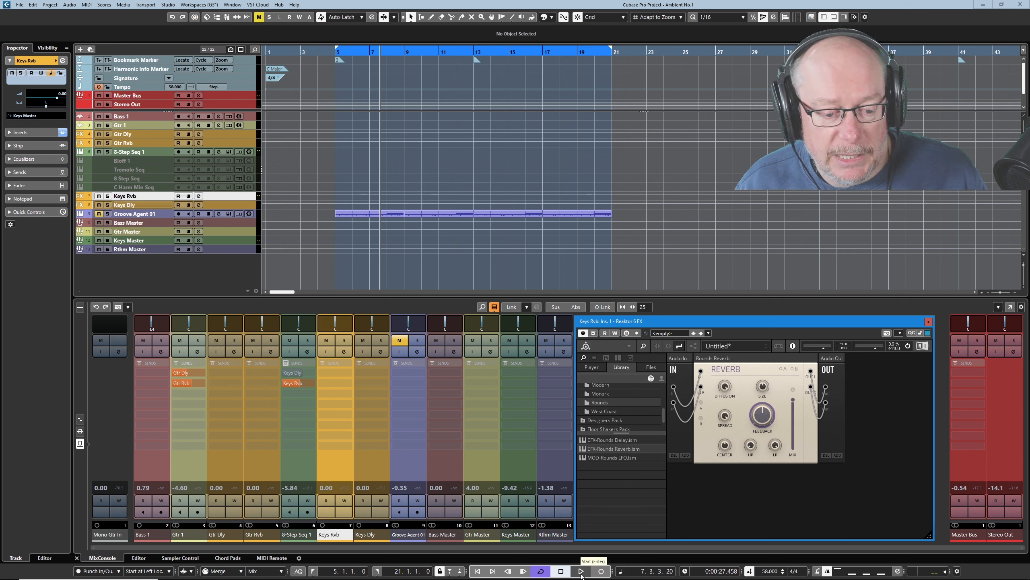
pyautogui.click(582, 571)
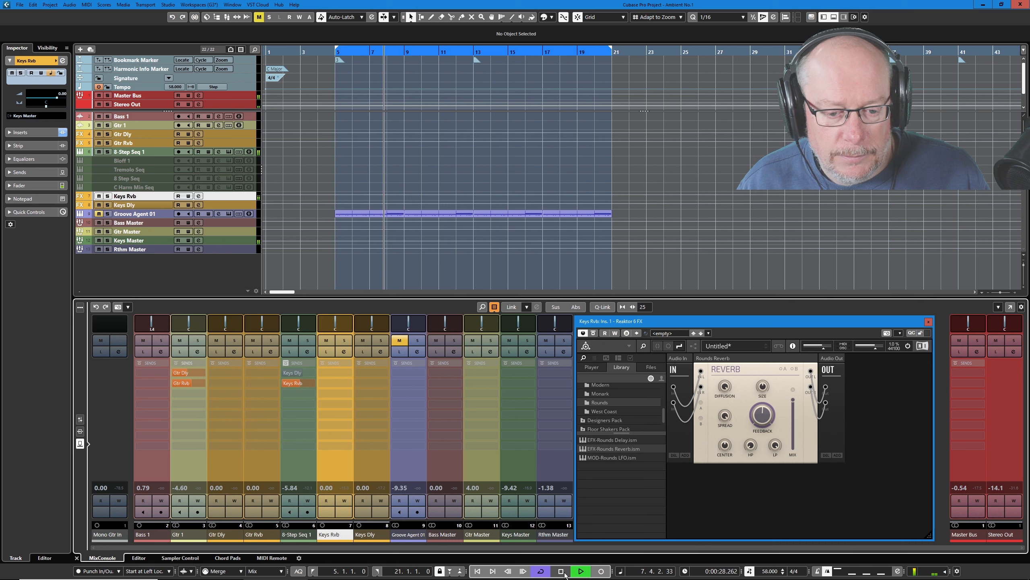
pyautogui.click(566, 574)
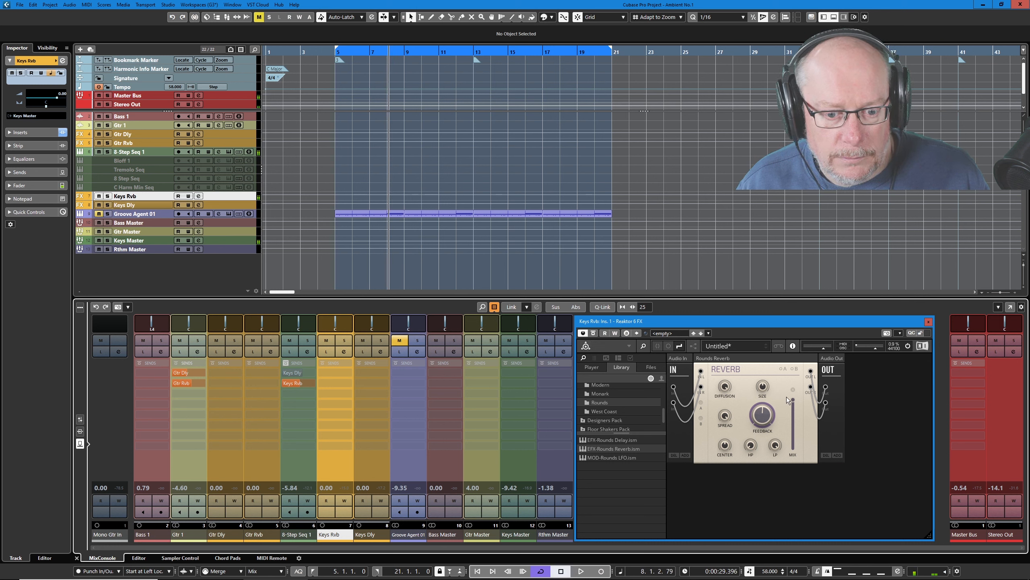
# Step: Adjust the Rounds Reverb's size by ear with short auditions in between, and turn its feedback up slightly
pyautogui.click(760, 387)
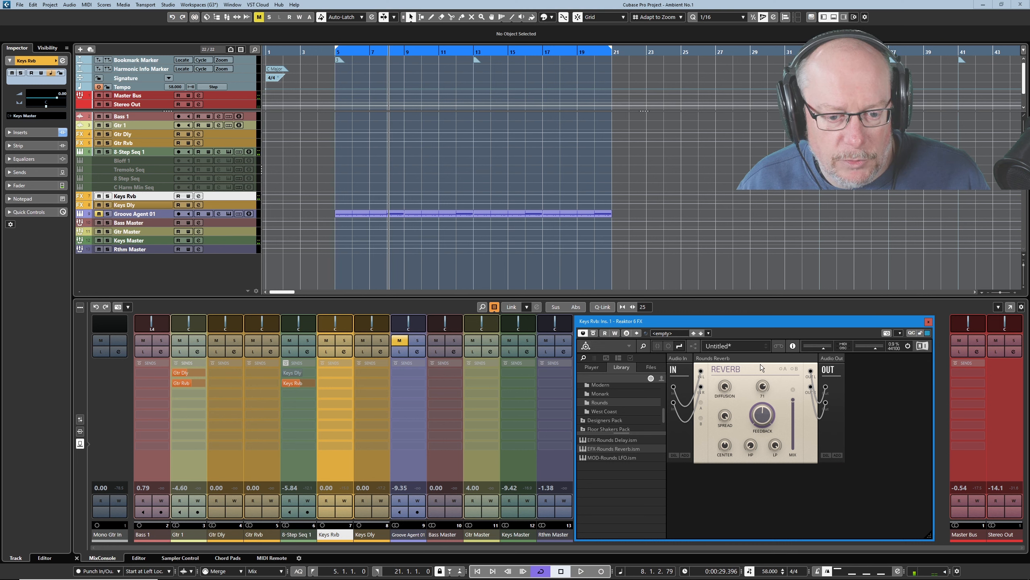
pyautogui.click(580, 571)
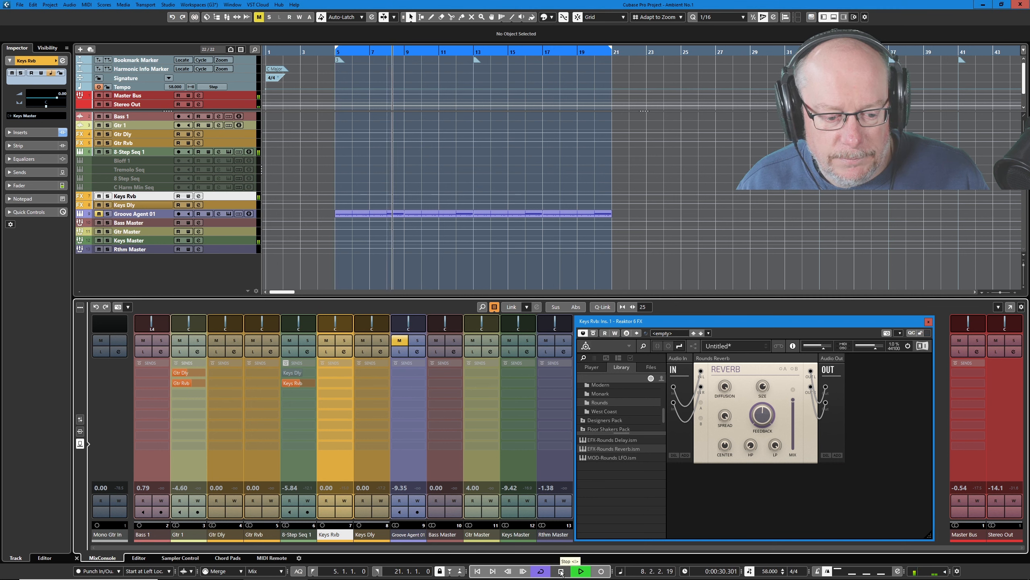
pyautogui.click(561, 571)
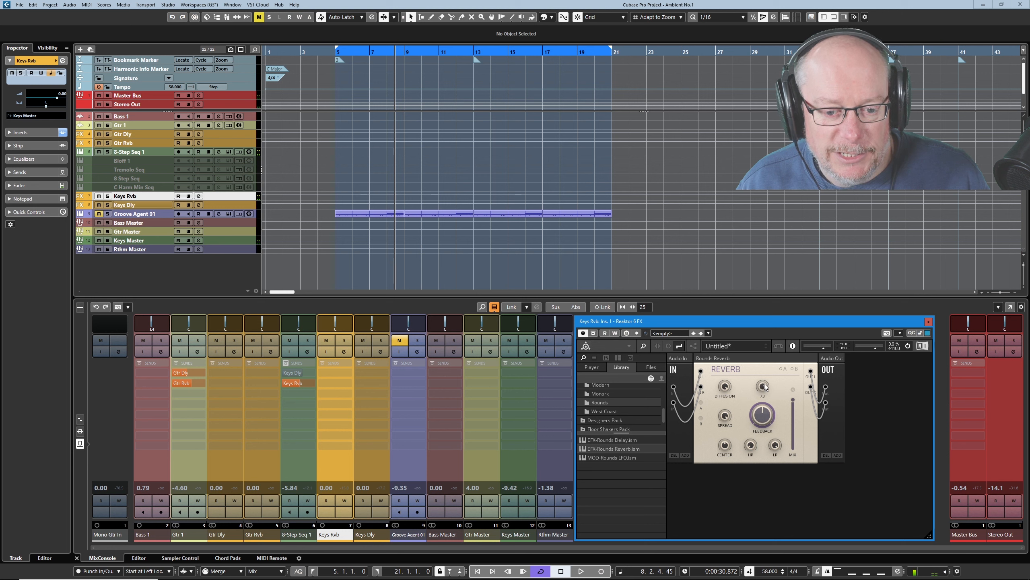
pyautogui.click(581, 572)
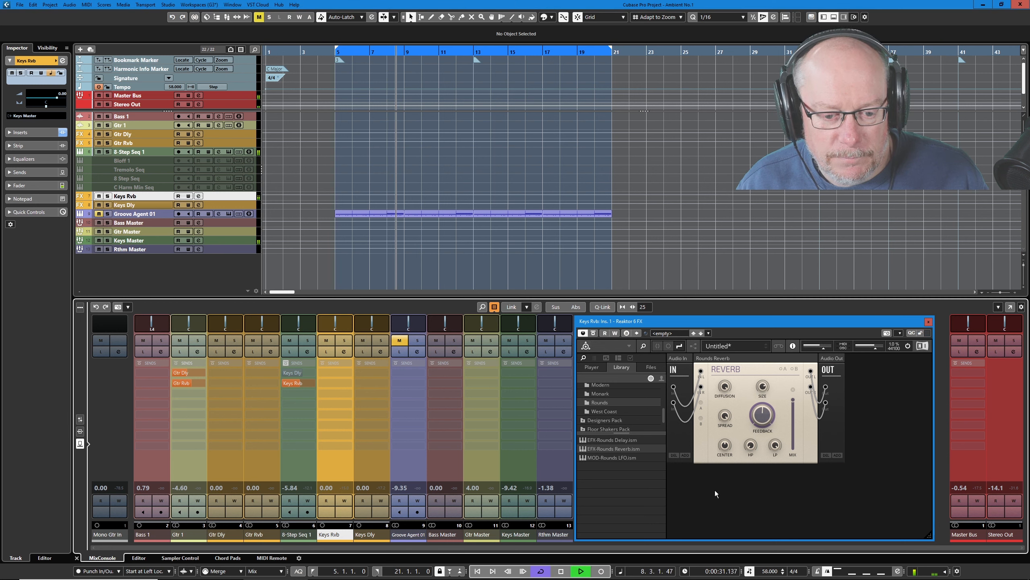
pyautogui.click(561, 572)
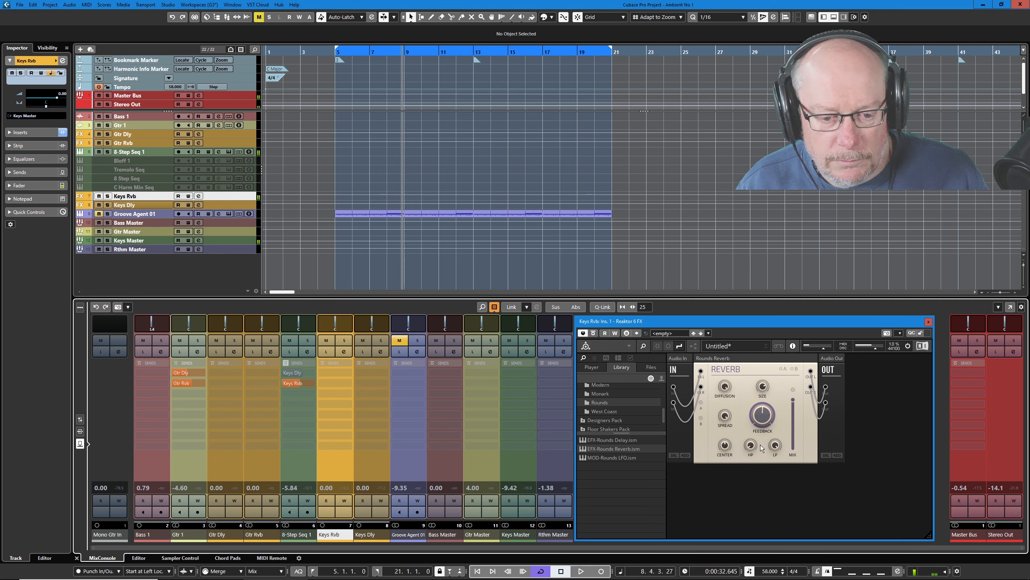
pyautogui.moveTo(770, 419); pyautogui.dragTo(770, 413)
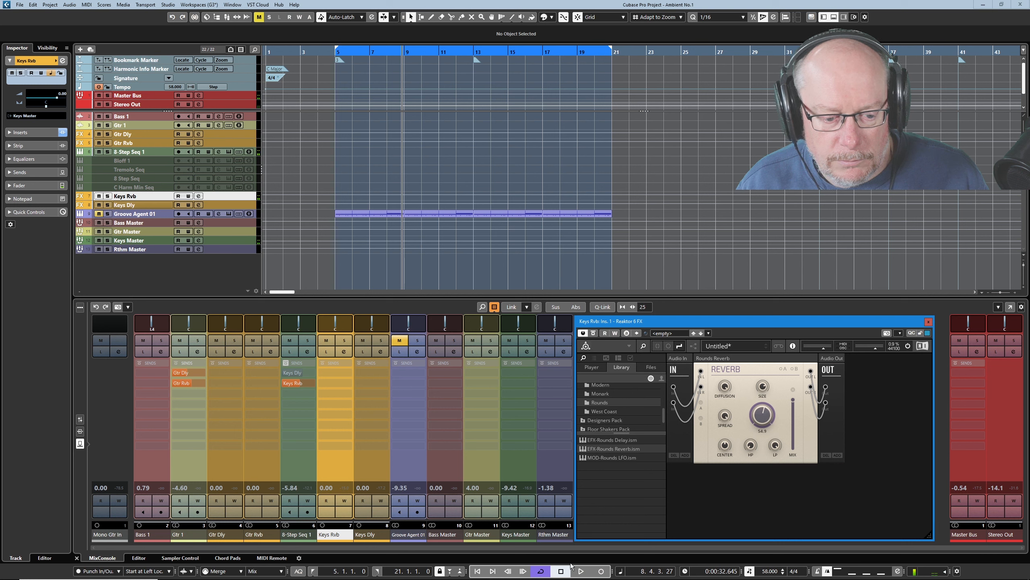
# Step: Adjust the Rounds Reverb's HP filter slightly by ear, auditioning the sequence briefly before and after the change
pyautogui.press('space')
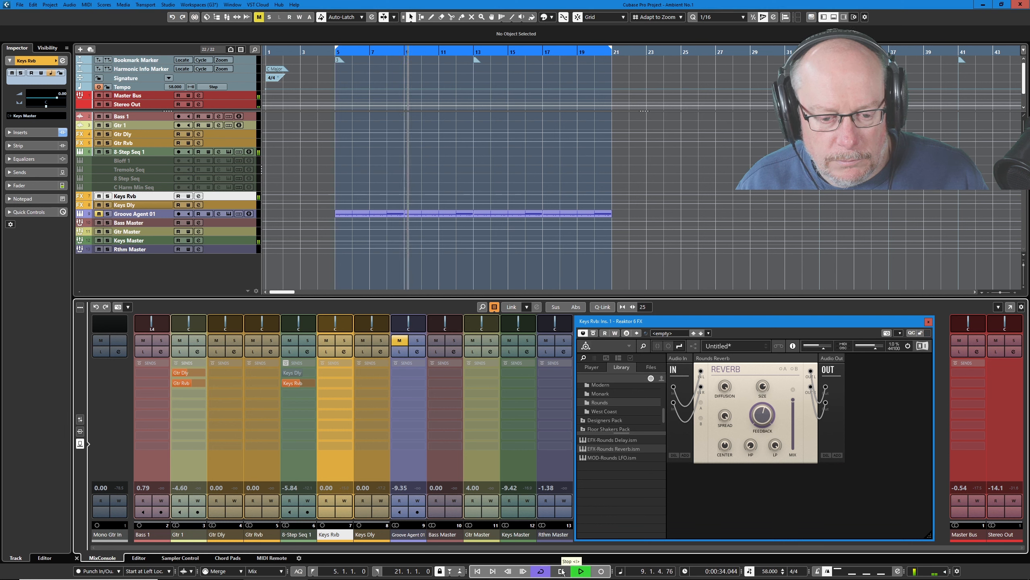
pyautogui.click(562, 571)
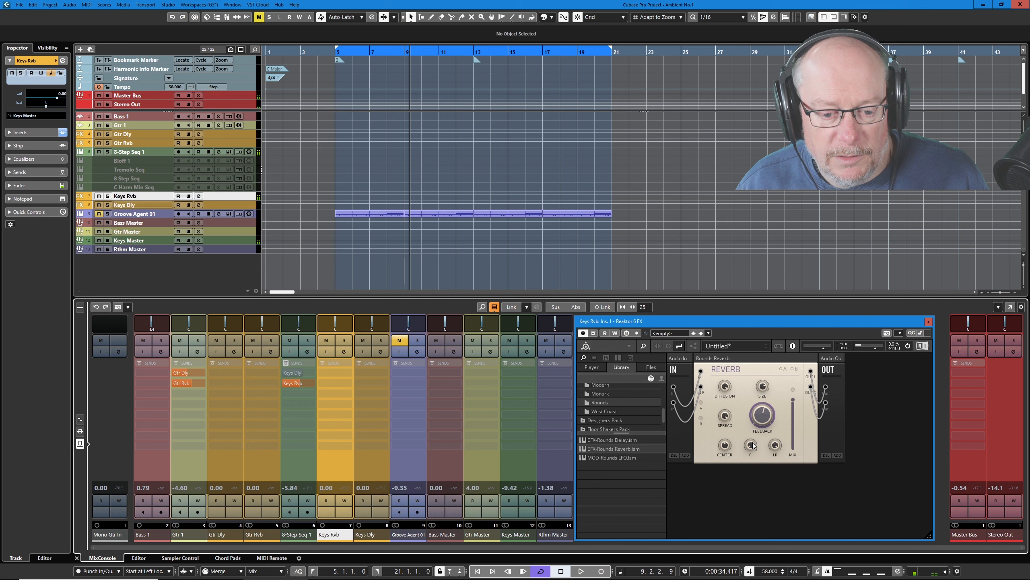
pyautogui.moveTo(754, 446); pyautogui.dragTo(757, 437)
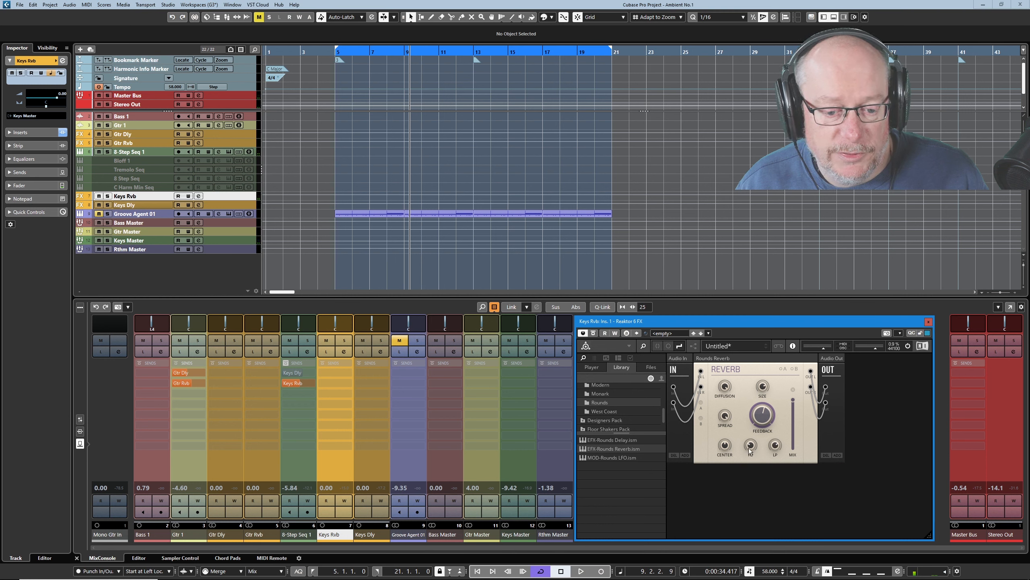
pyautogui.click(582, 570)
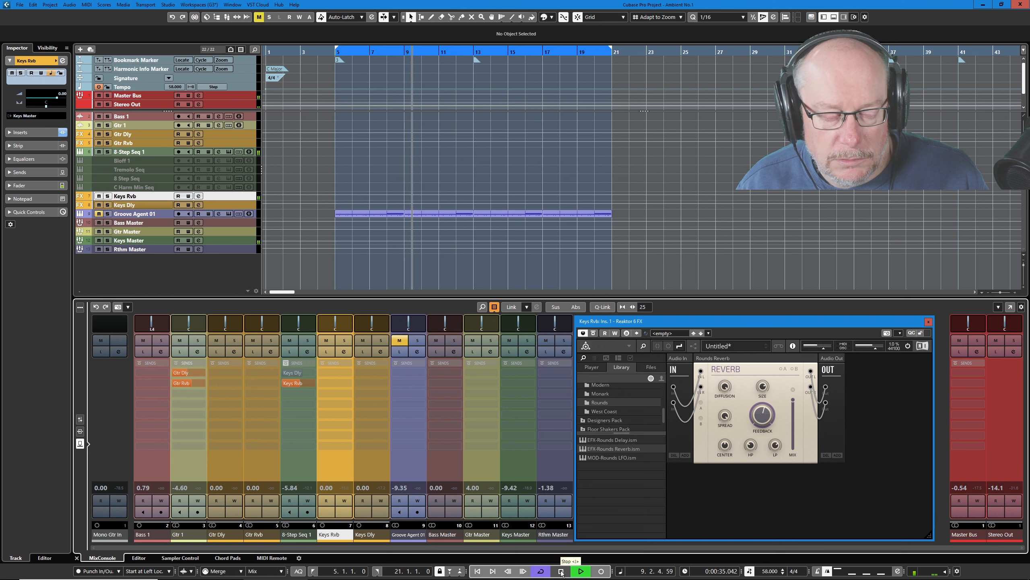
pyautogui.click(562, 571)
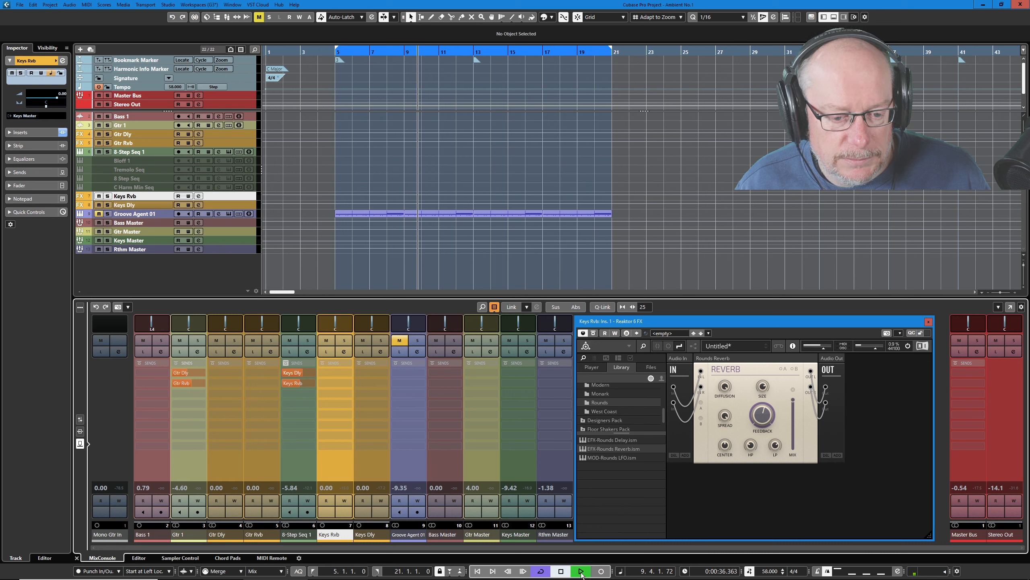
# Step: Play the sequence with both the Keys Dly and Keys Rvb sends active and balance the 8-Step Seq 1 send levels by ear
pyautogui.click(581, 571)
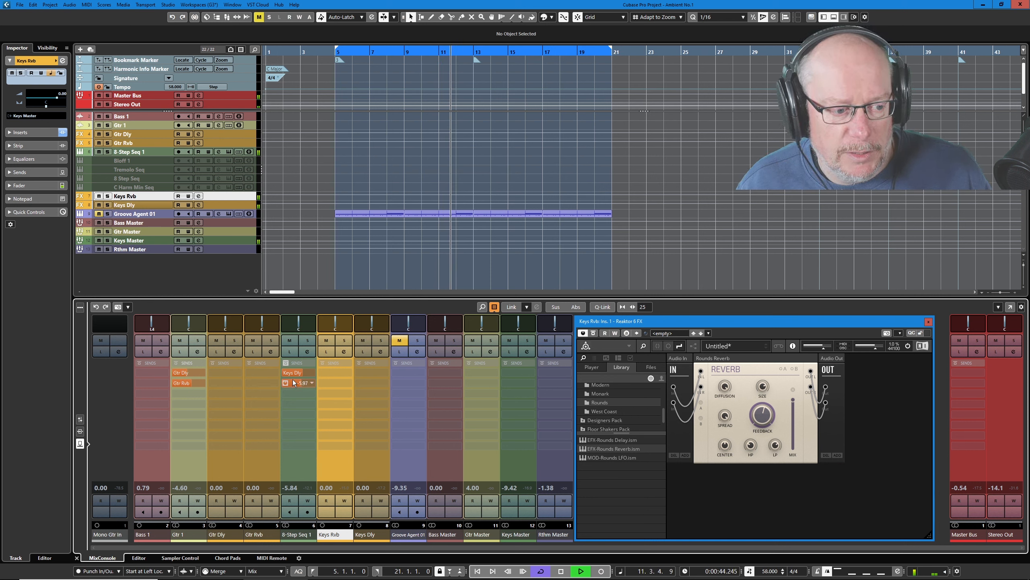
pyautogui.scroll(5, 299, 377)
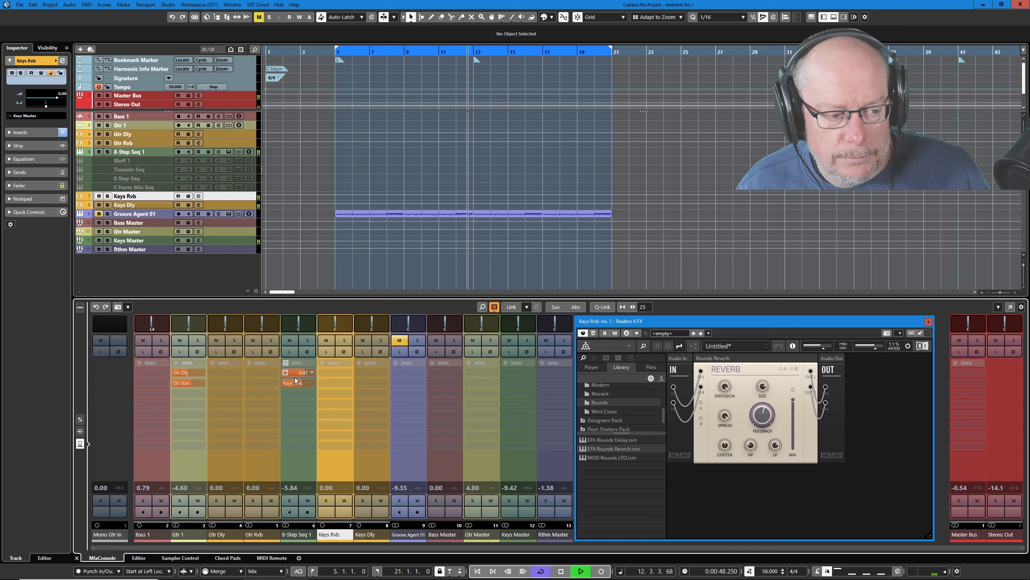
pyautogui.scroll(-4, 286, 388)
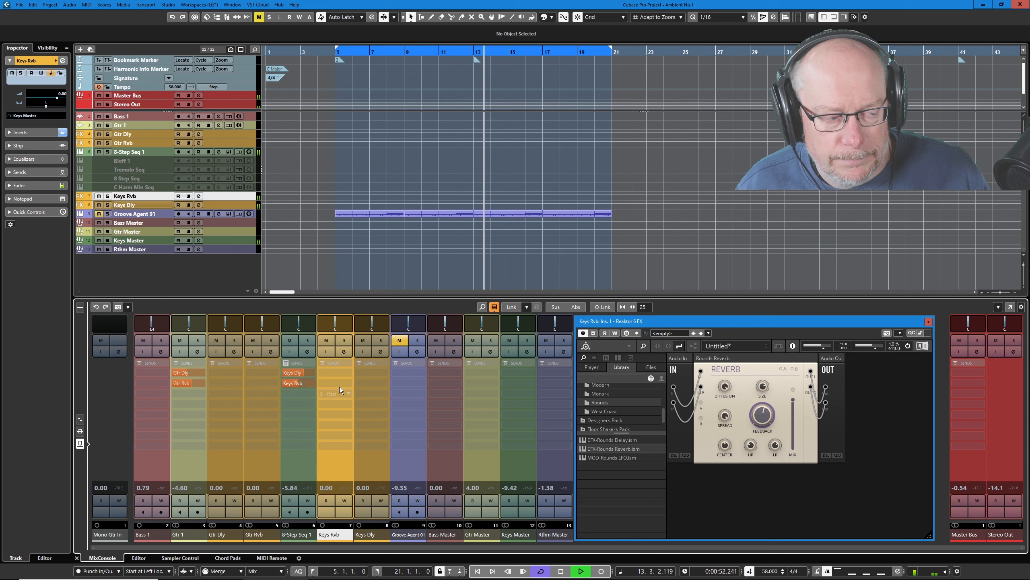
pyautogui.click(561, 572)
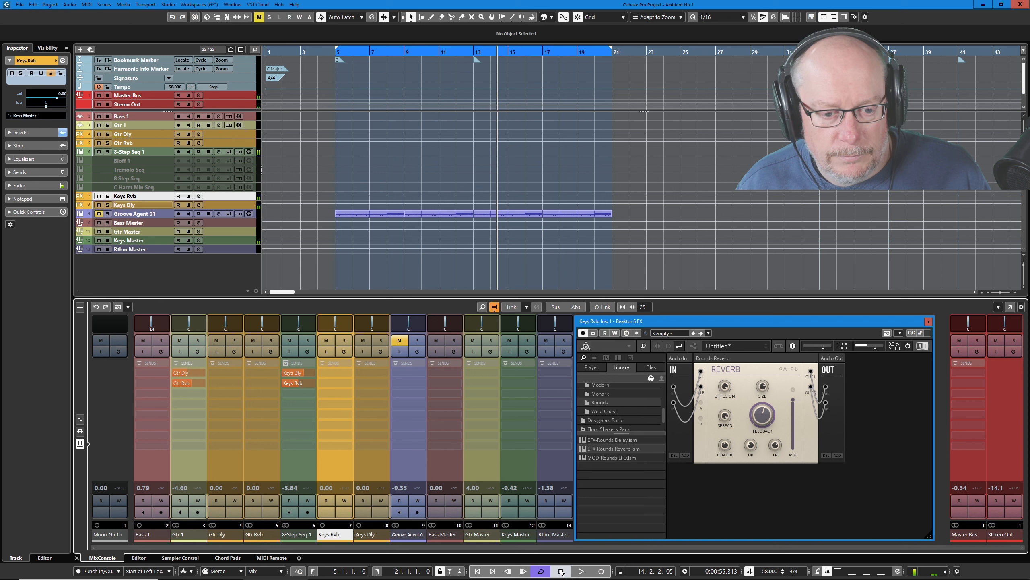
# Step: Colour the Rounds Reverb rack's audio wires purple
pyautogui.rightClick(817, 414)
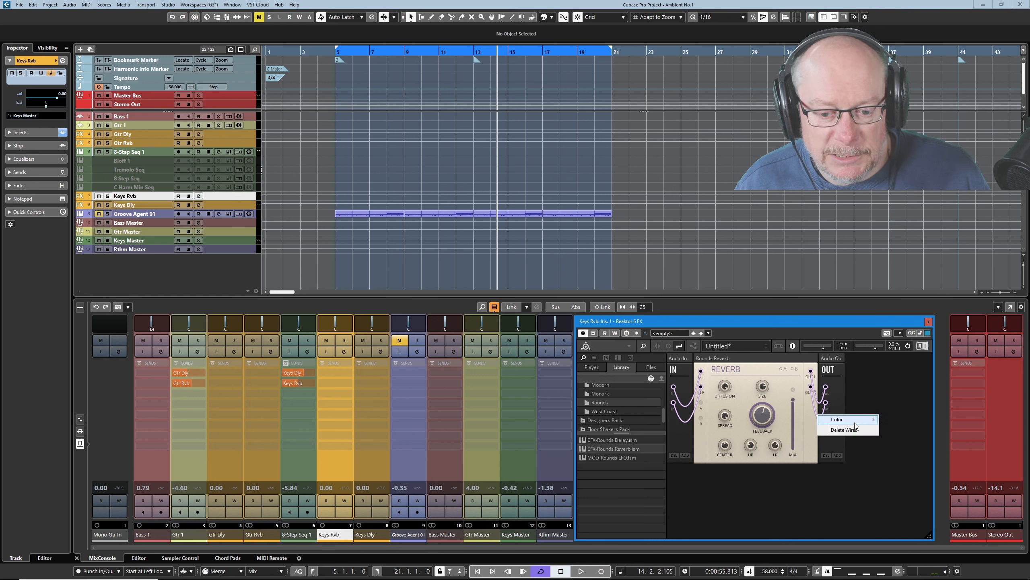
pyautogui.moveTo(856, 423)
pyautogui.click(910, 483)
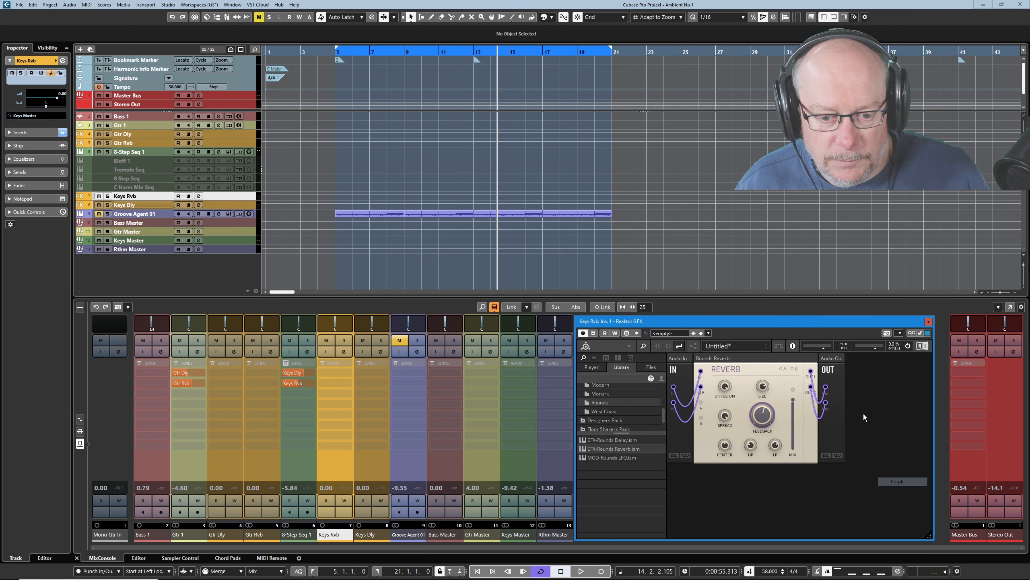
# Step: Save the reverb rack under the name 008 Rounds Reverb in the Reaktor Racks folder
pyautogui.click(630, 345)
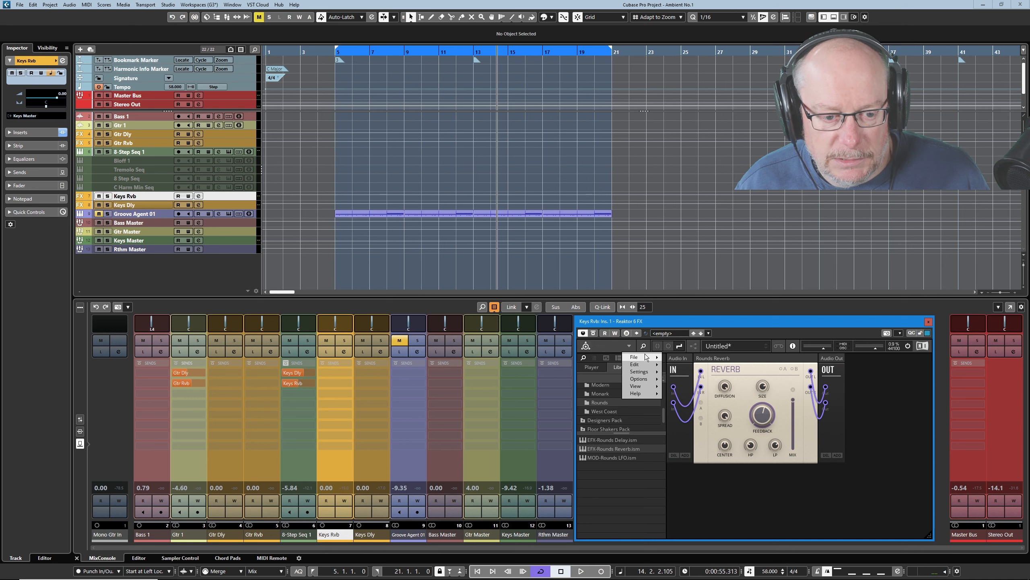
pyautogui.moveTo(640, 357)
pyautogui.click(674, 396)
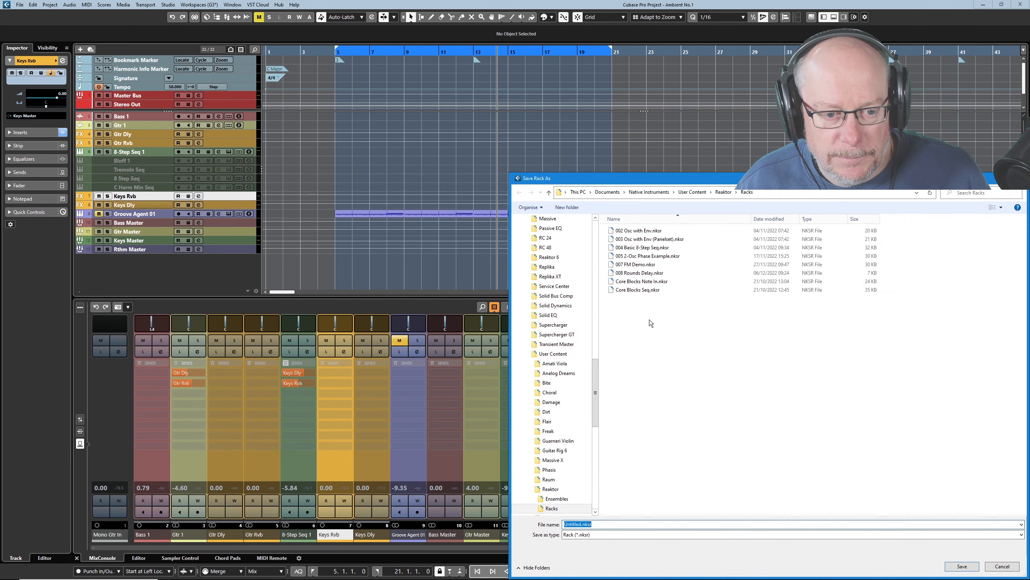
pyautogui.write('008')
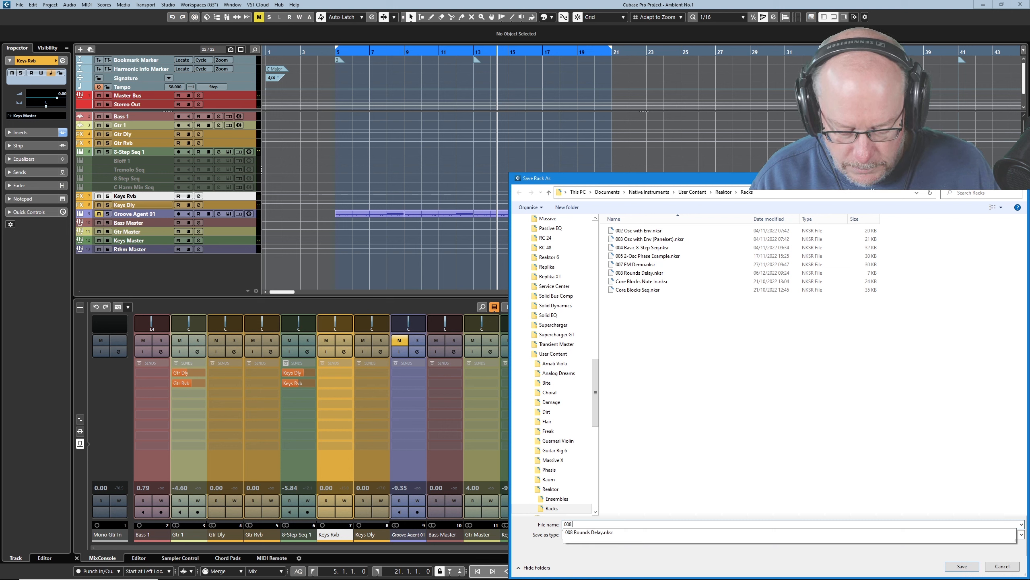
pyautogui.write(' Rounds')
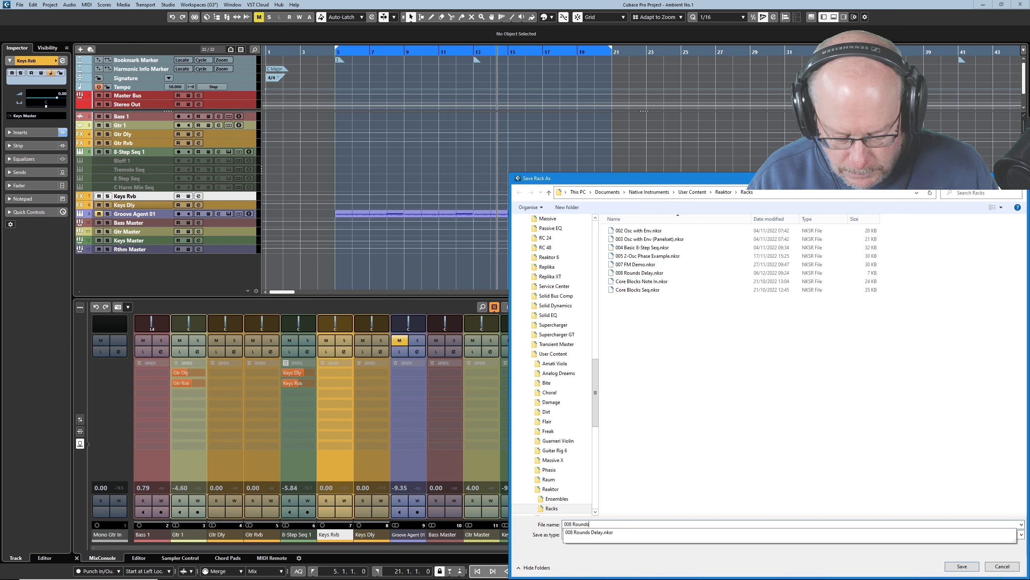
pyautogui.write(' Reverb')
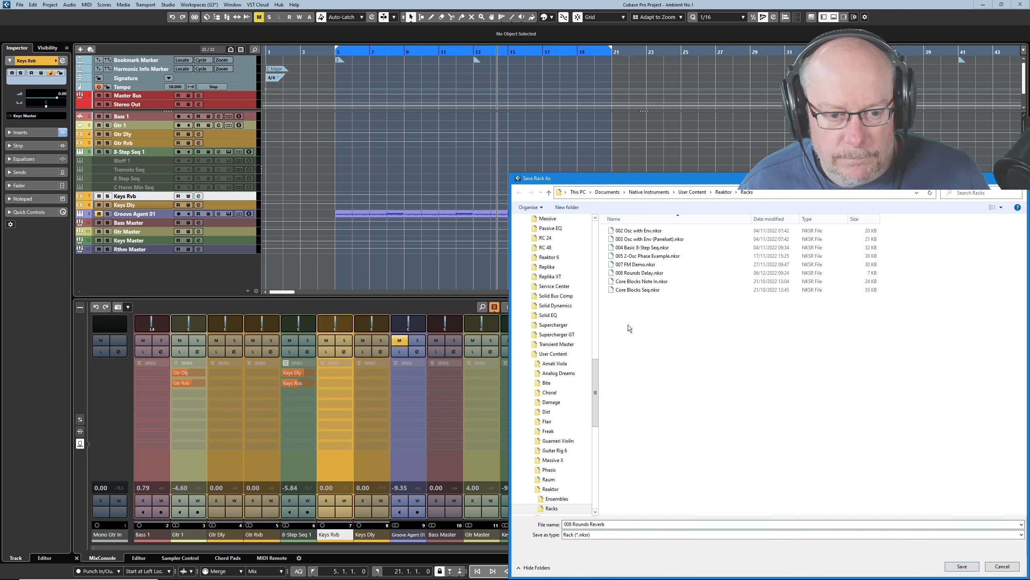
pyautogui.click(962, 566)
# Step: Save the 008 Rounds Delay rack on the Keys Dly track under its existing name
pyautogui.click(618, 349)
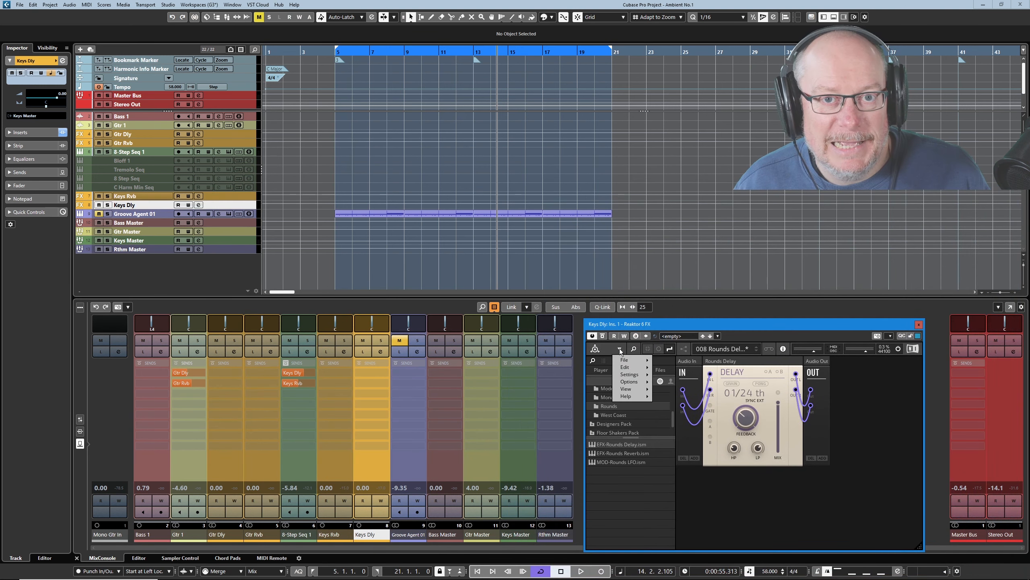
pyautogui.moveTo(629, 360)
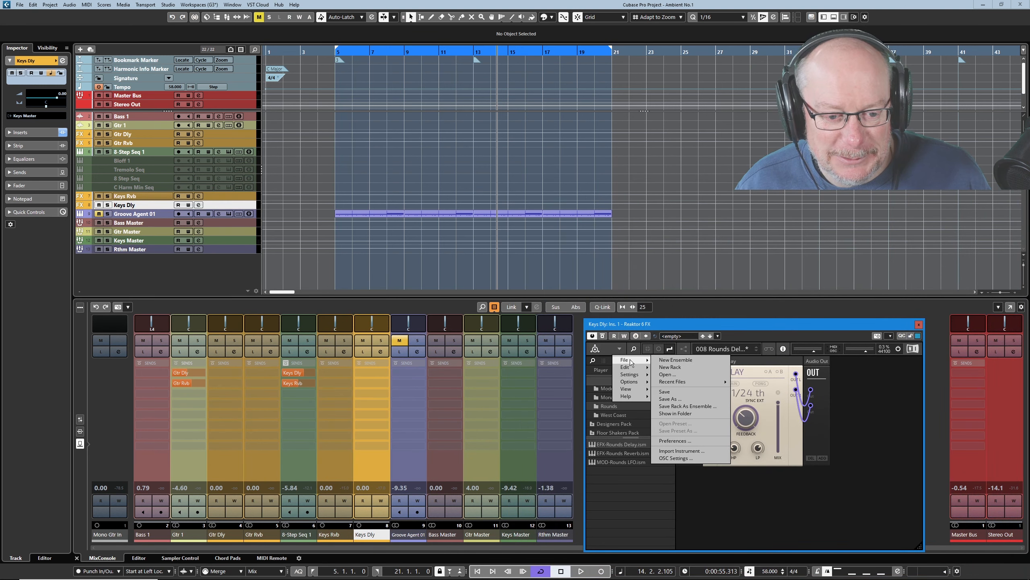
pyautogui.click(693, 393)
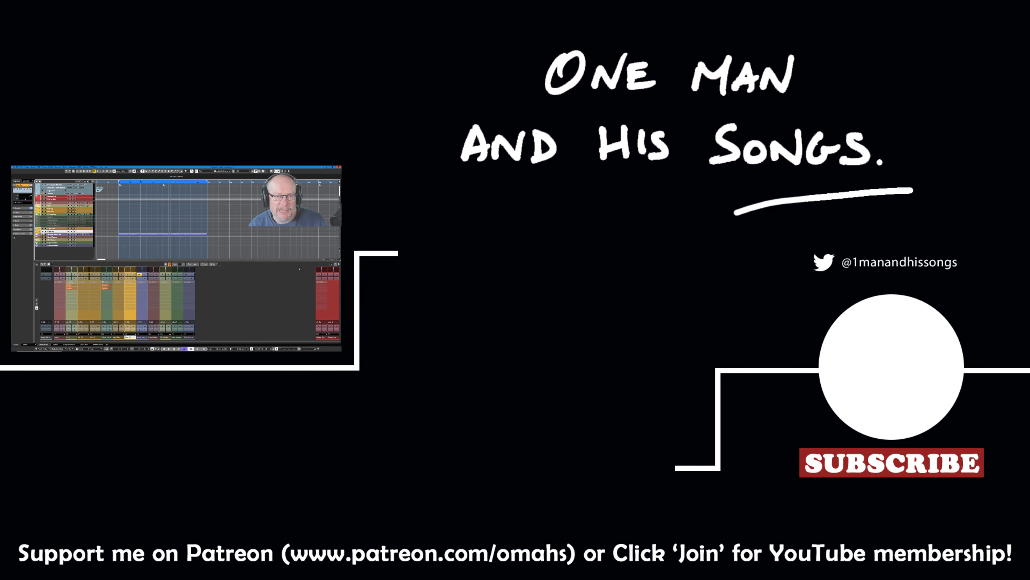